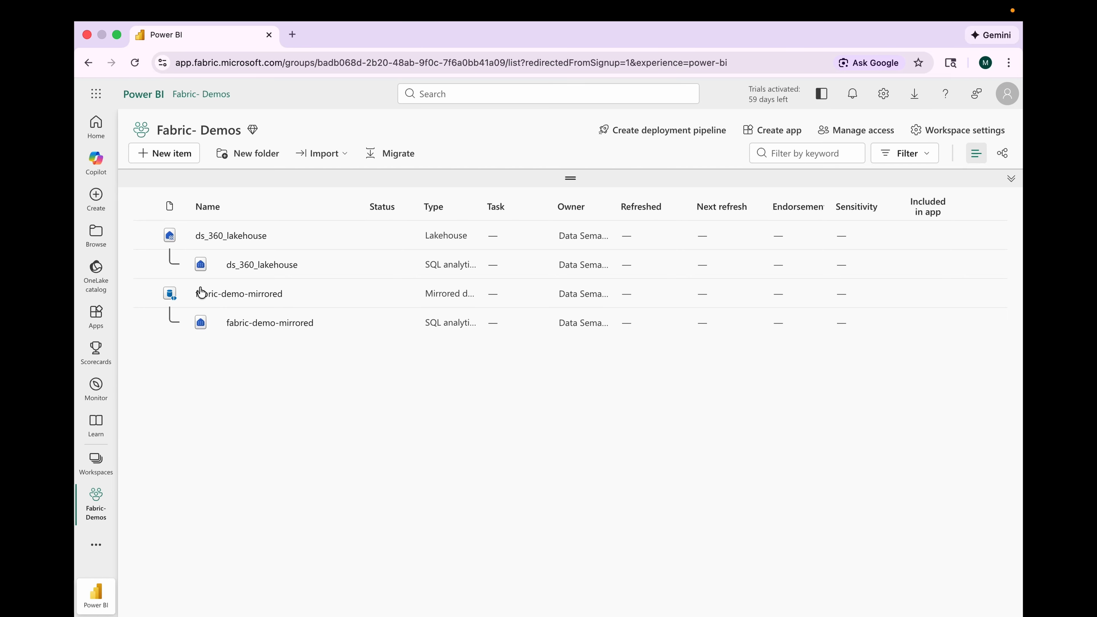
Step: Start a new Mirrored SQL Server item, filtering the new item types by "mirror"
click(171, 153)
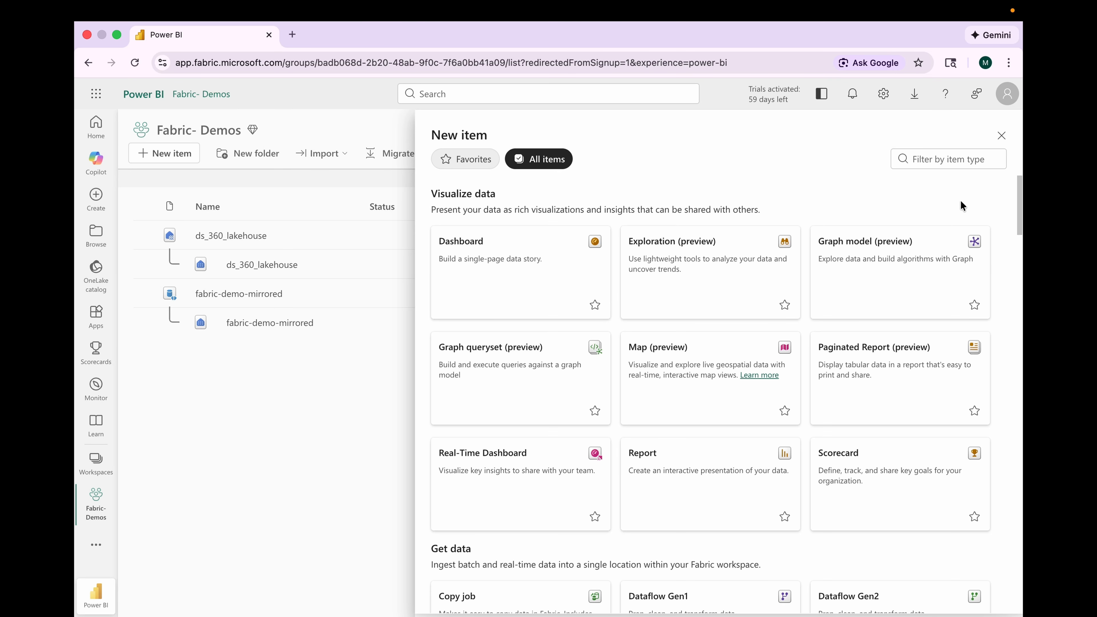
click(946, 159)
text(mirror)
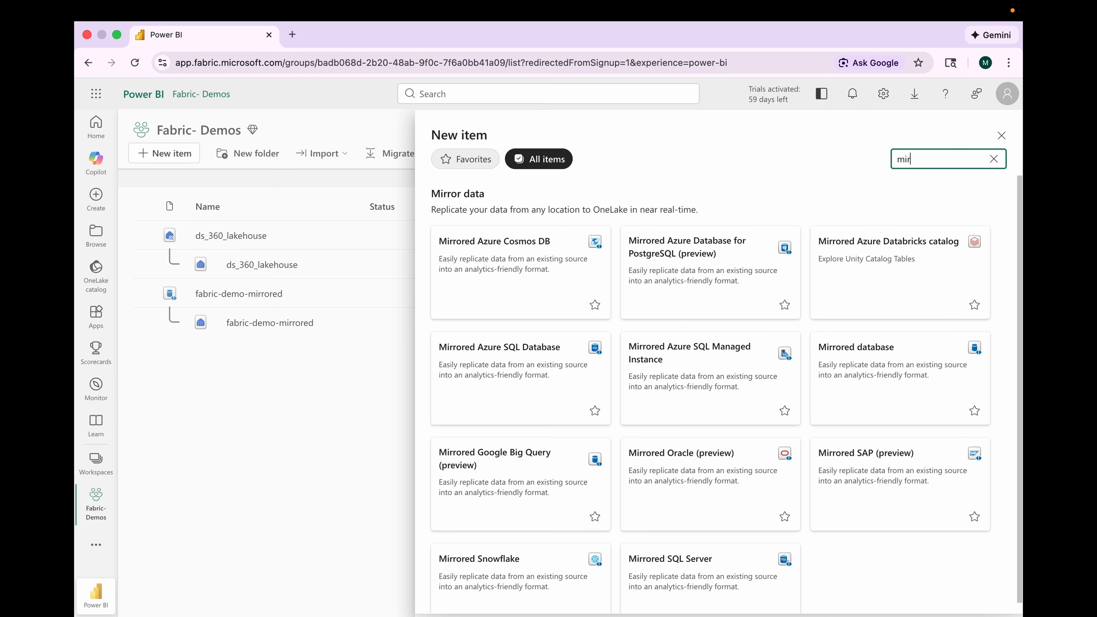
click(677, 556)
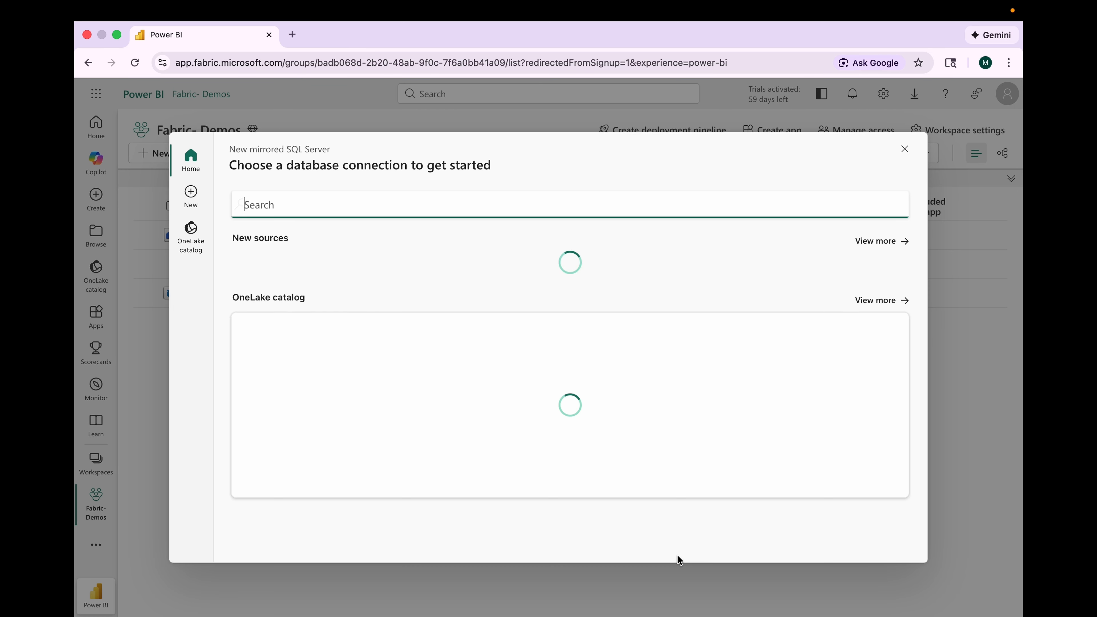
Step: Choose SQL Server database as the new source and start entering the server name
click(323, 267)
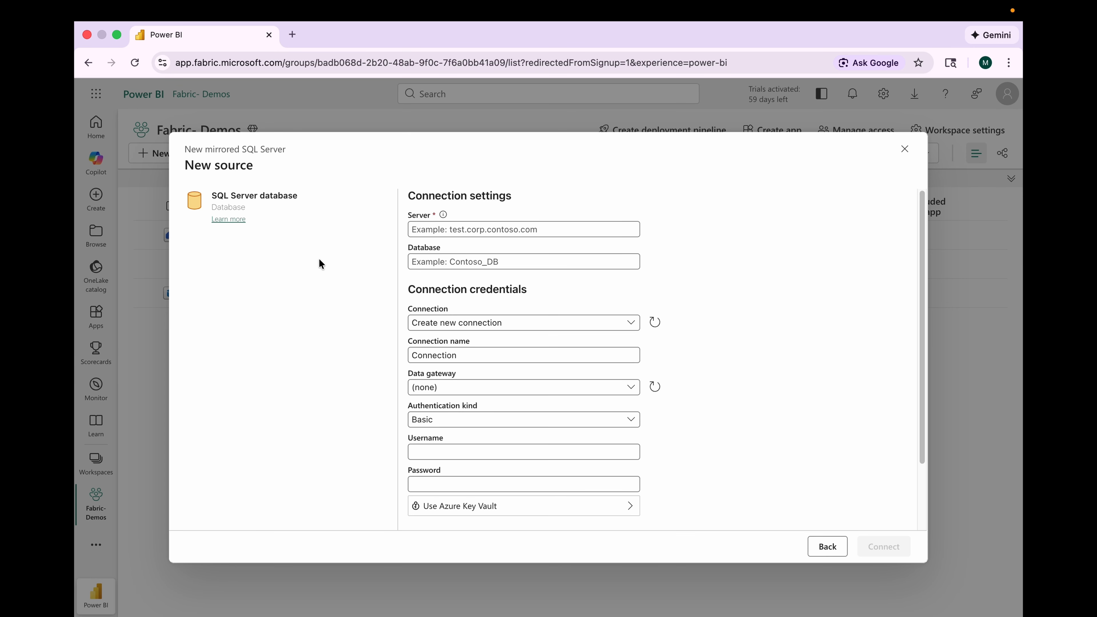
click(430, 234)
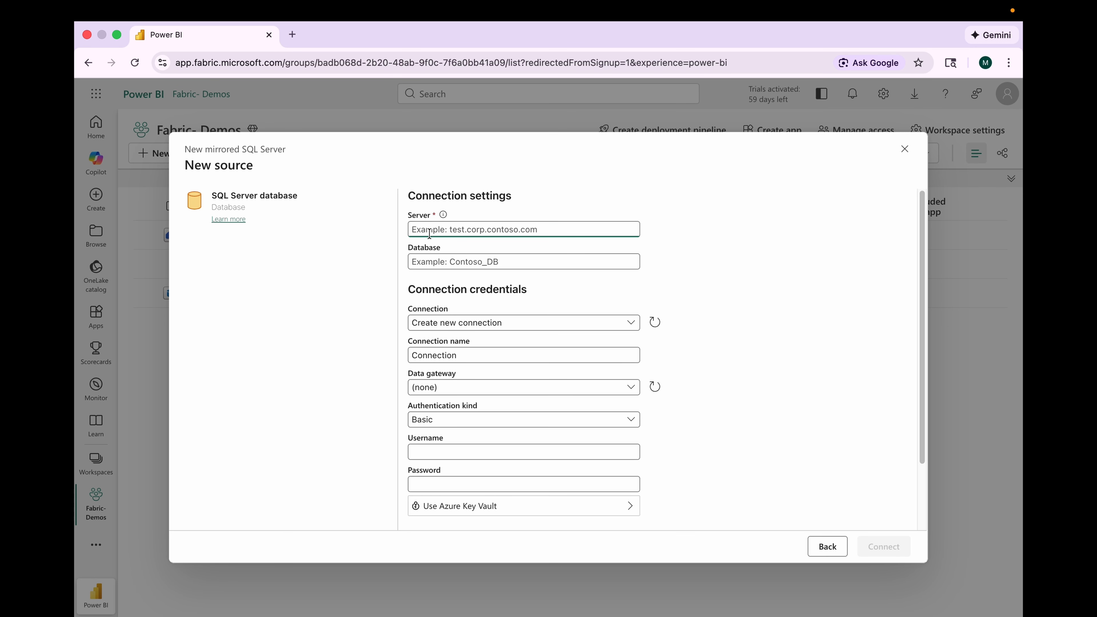
text(SELECT @@SERVERNAME)
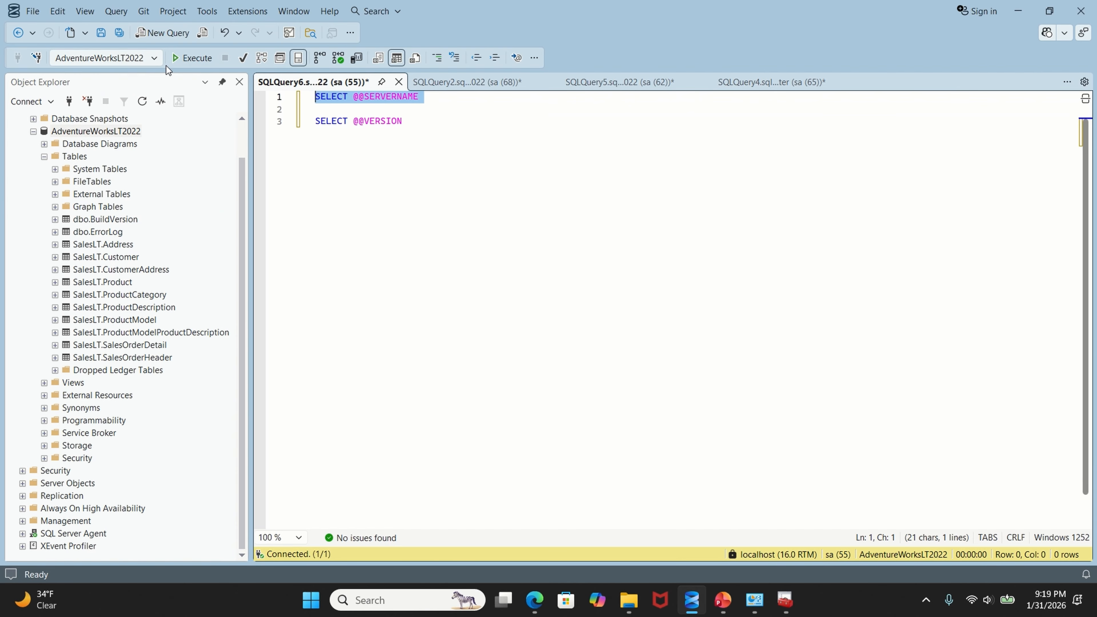
click(192, 57)
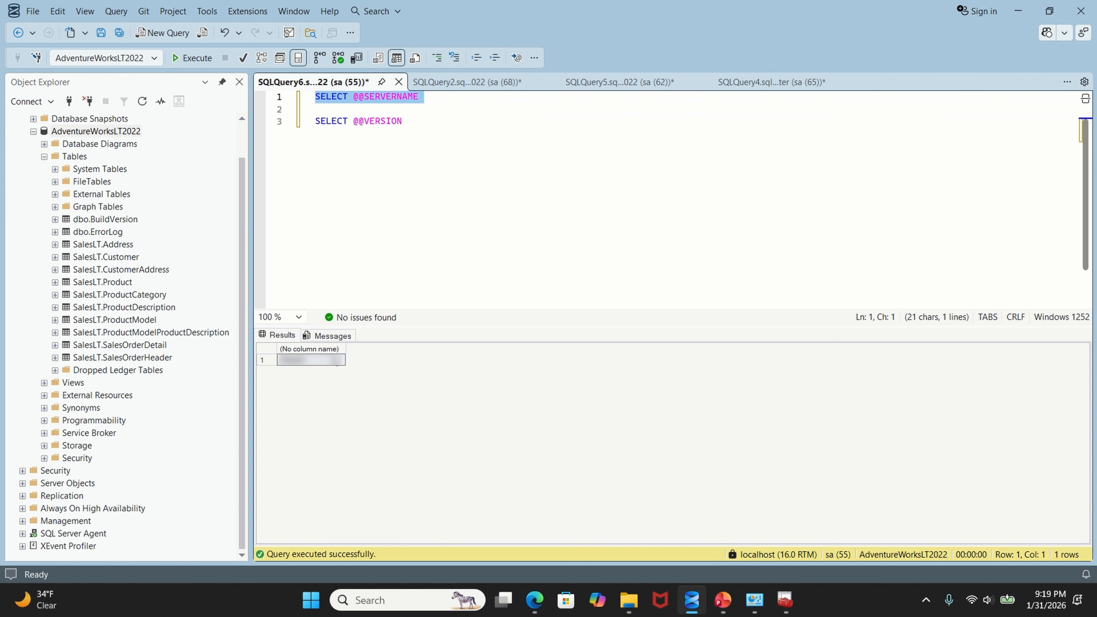
triple_click(357, 127)
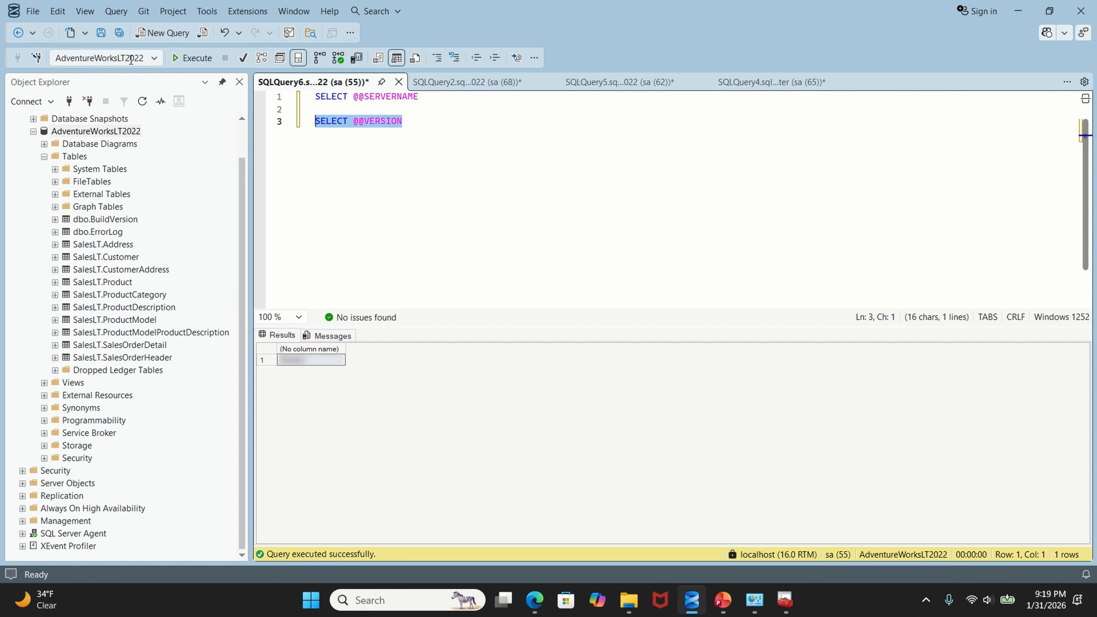
click(185, 57)
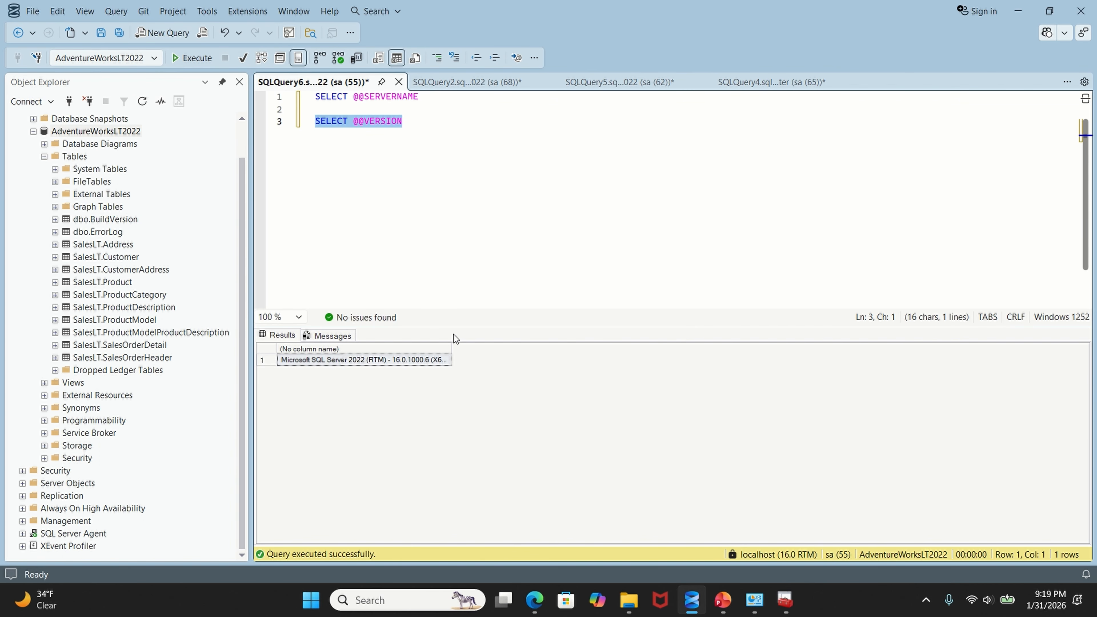
click(490, 259)
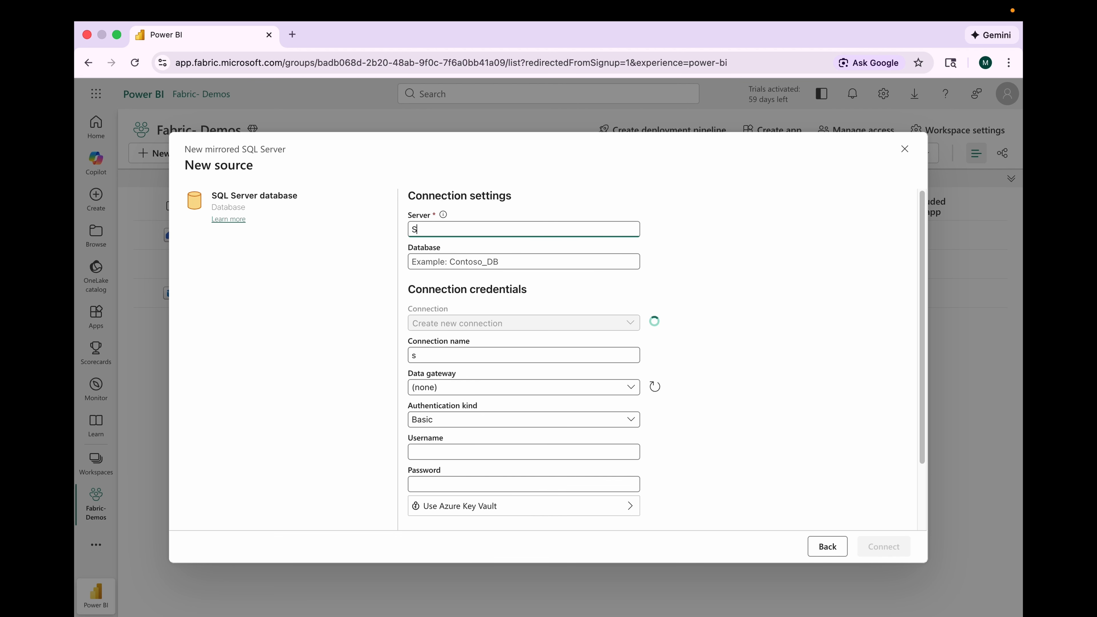
text(erver)
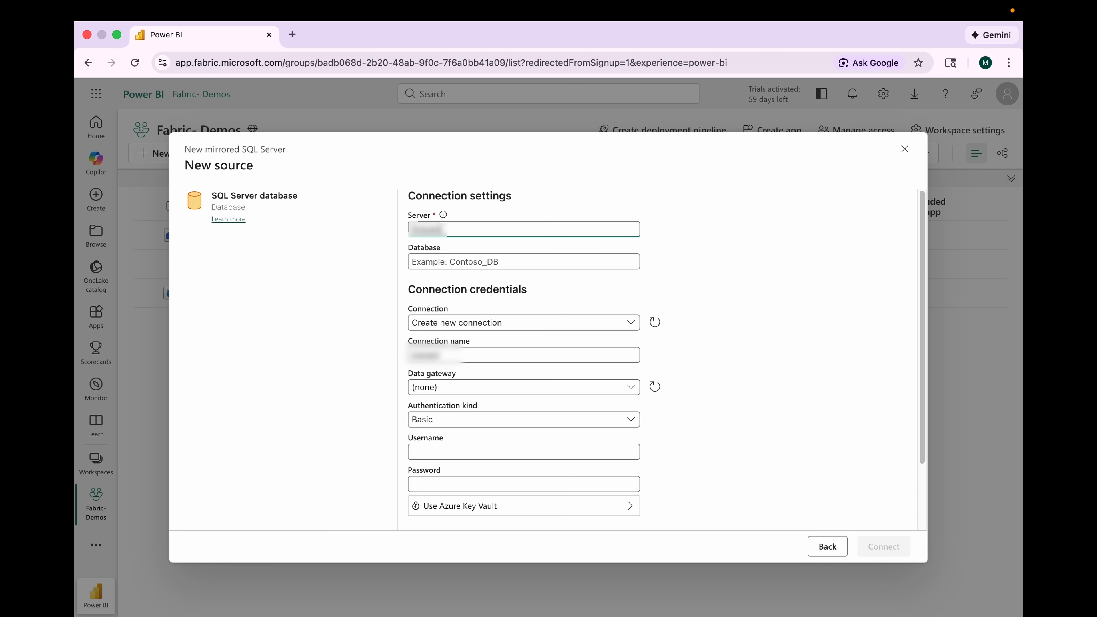
click(428, 260)
text(AdventureWorksLT2022)
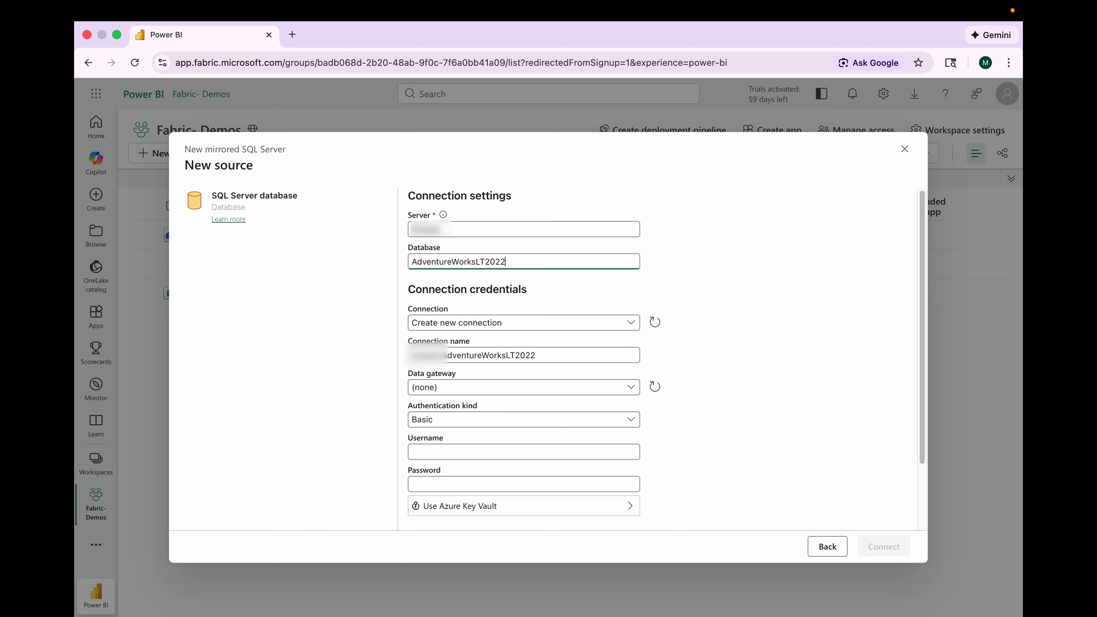
Step: Set the connection name to AdventureWorksLT2022 and review the data gateway and Basic authentication options
click(414, 355)
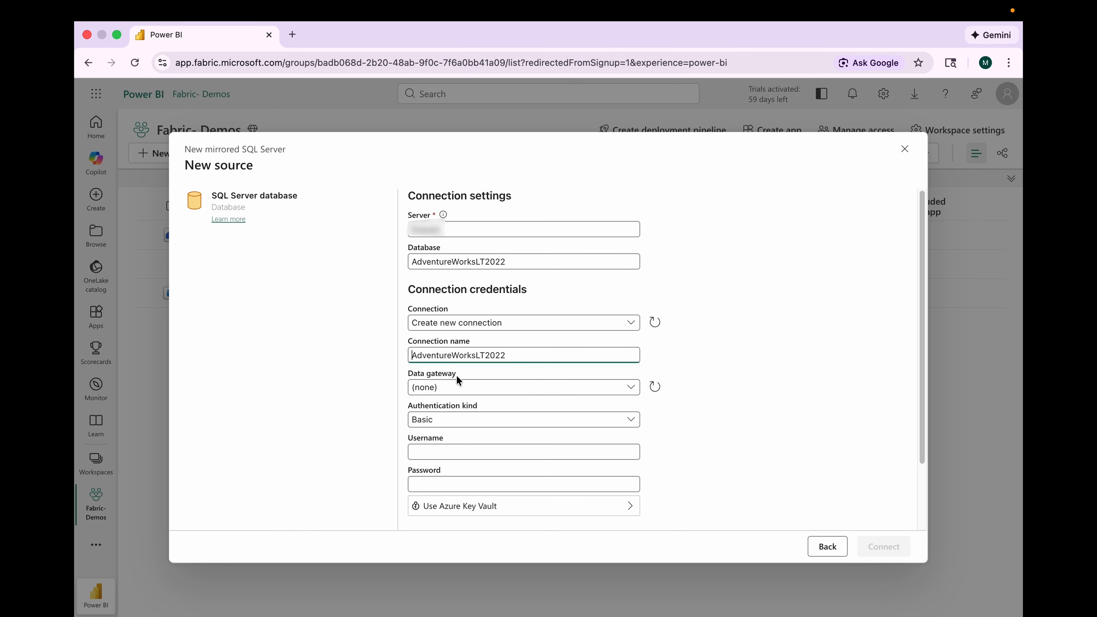
click(453, 391)
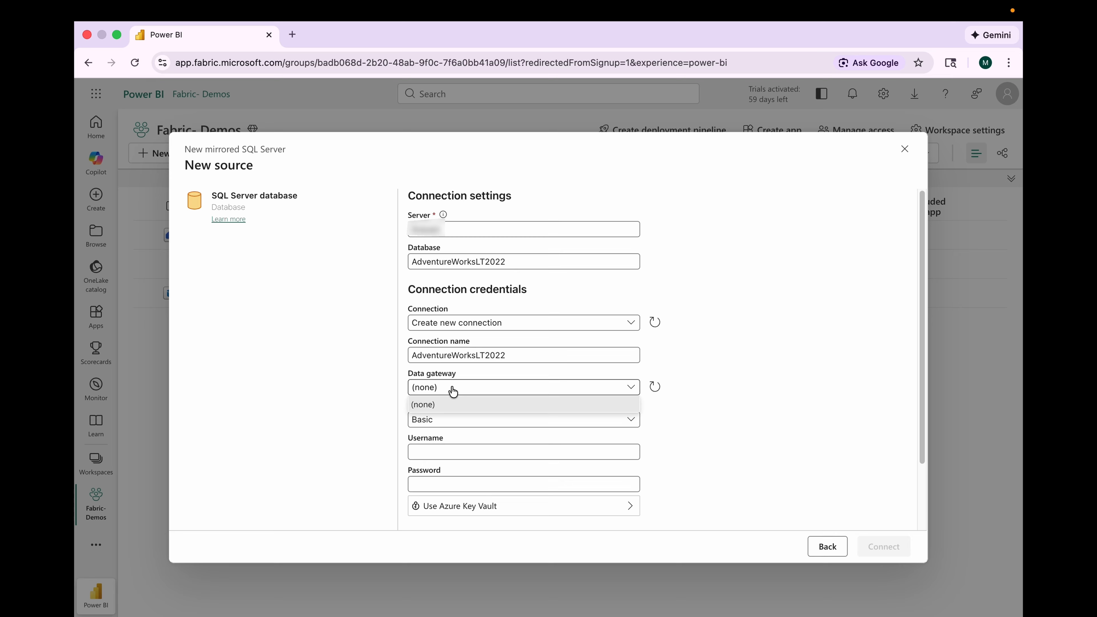
click(705, 436)
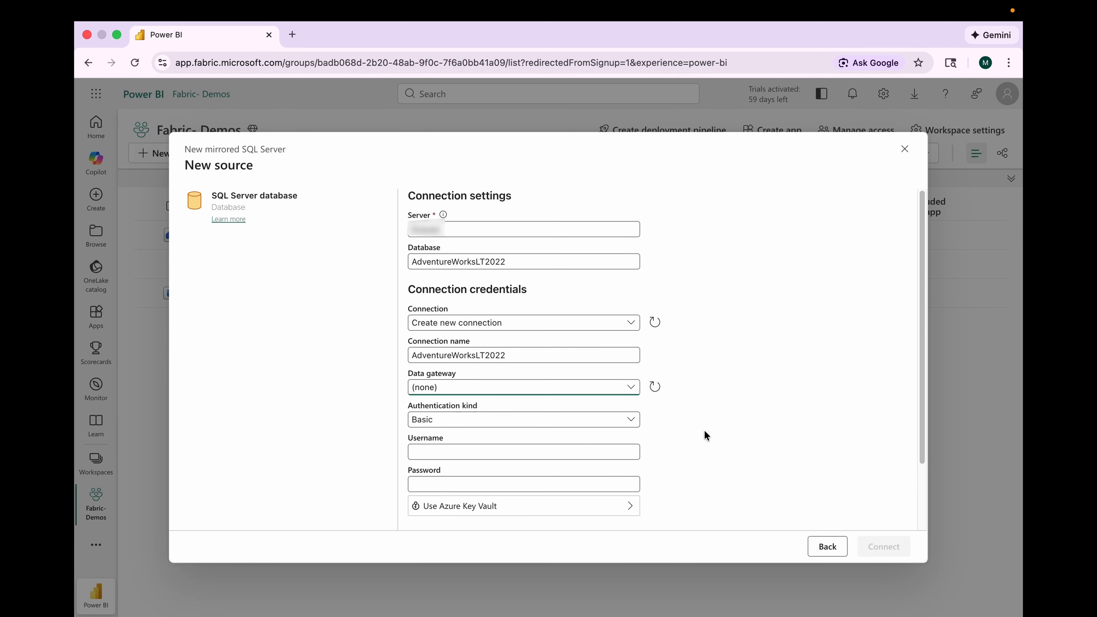
click(507, 424)
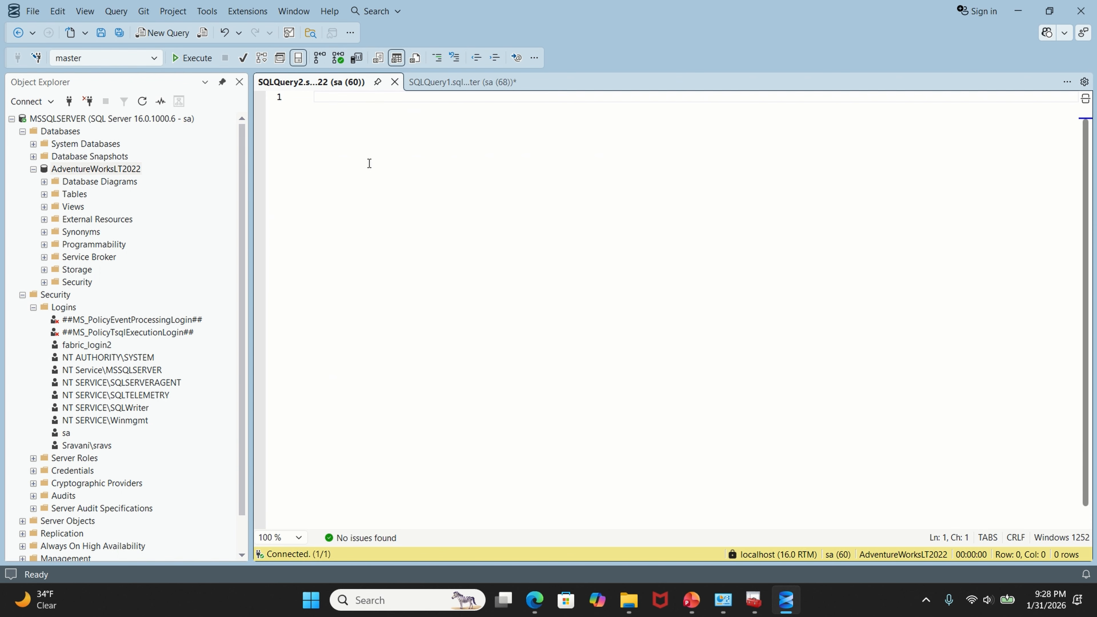
Step: Paste the login script into a new query and run the master database block creating fabric_login with sysadmin rights
key(ctrl+v)
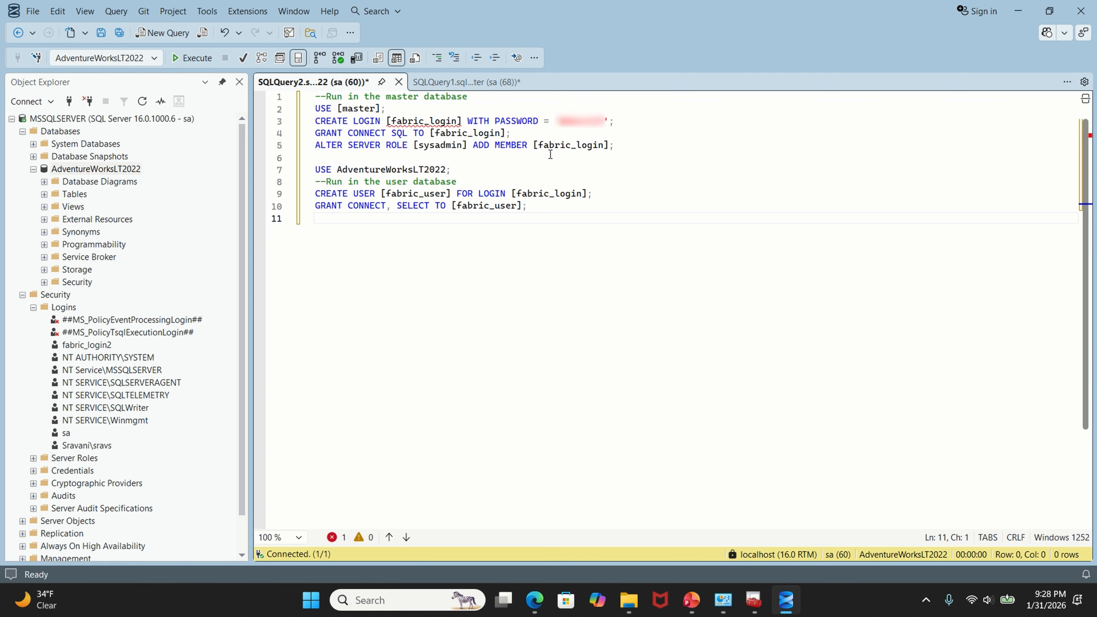
drag(650, 149, 235, 110)
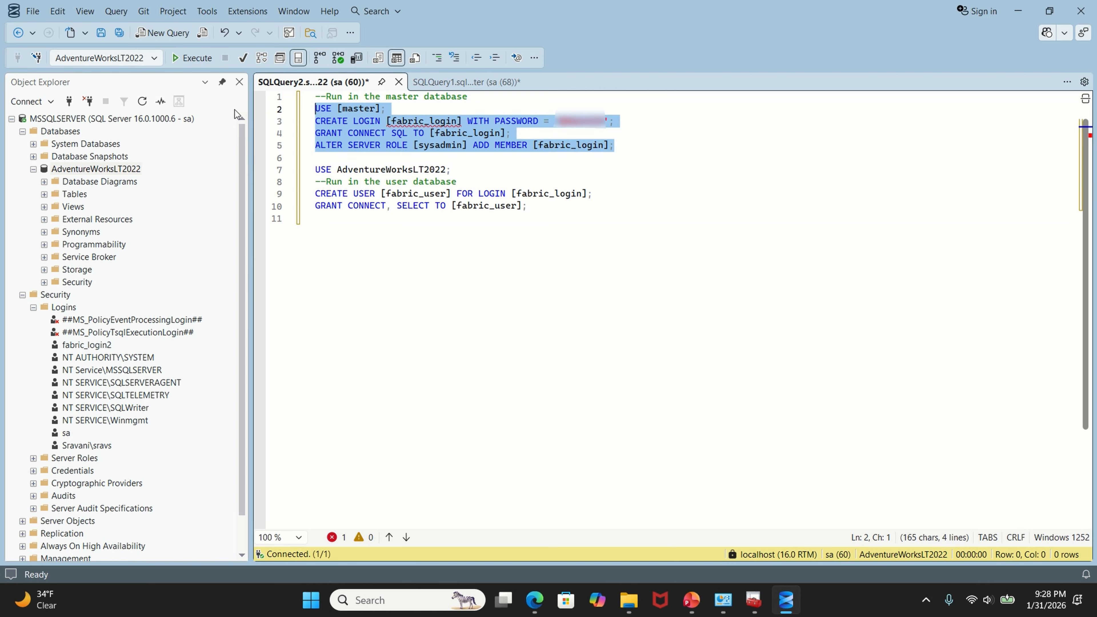
click(196, 57)
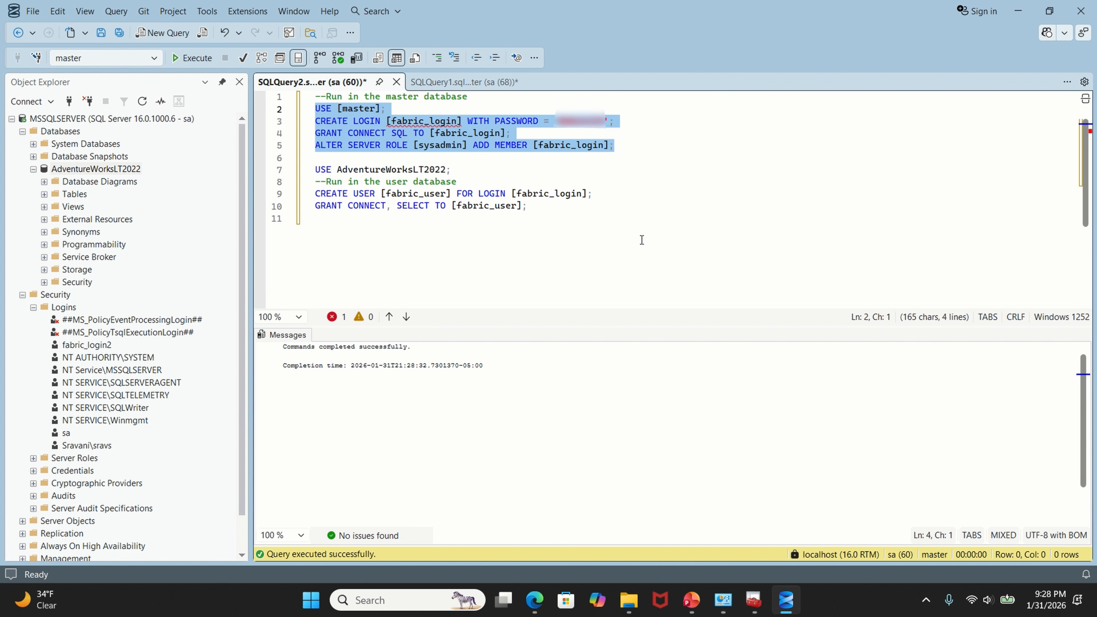
Step: Run the AdventureWorksLT2022 block creating fabric_user for fabric_login with CONNECT and SELECT permissions
click(631, 242)
key(Left)
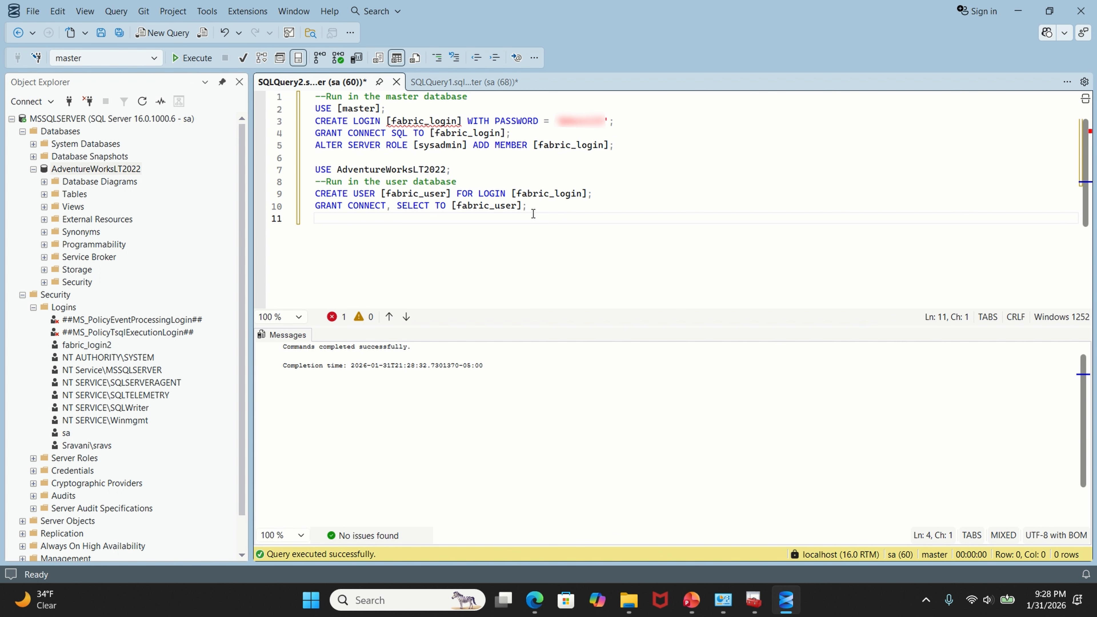
key(shift+Up)
key(shift+Up)
key(shift+Up)
key(shift+Home)
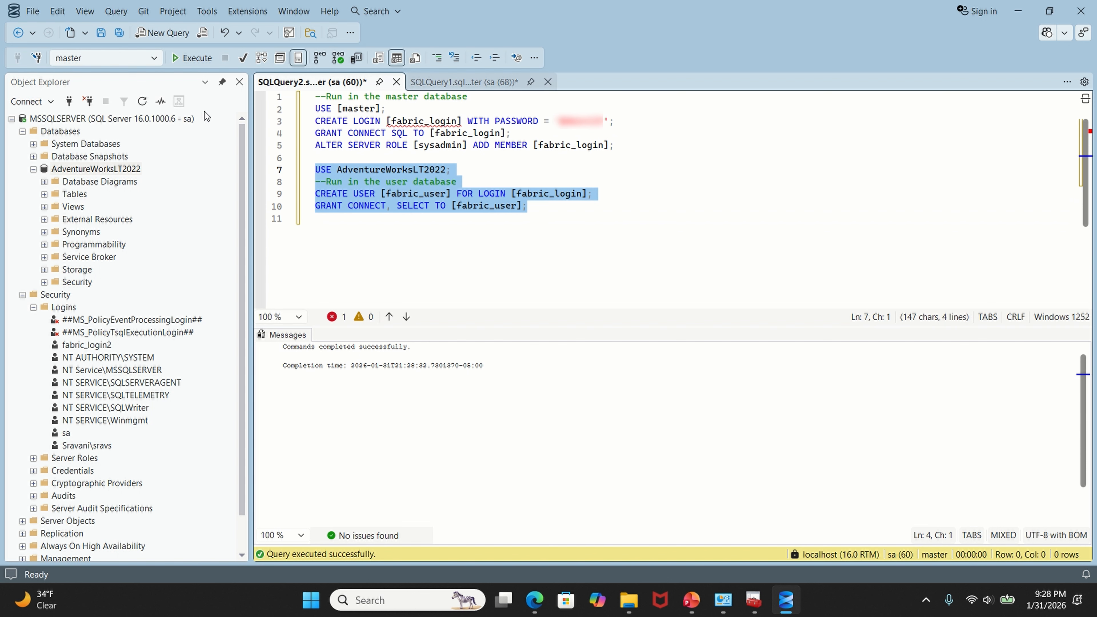
click(185, 59)
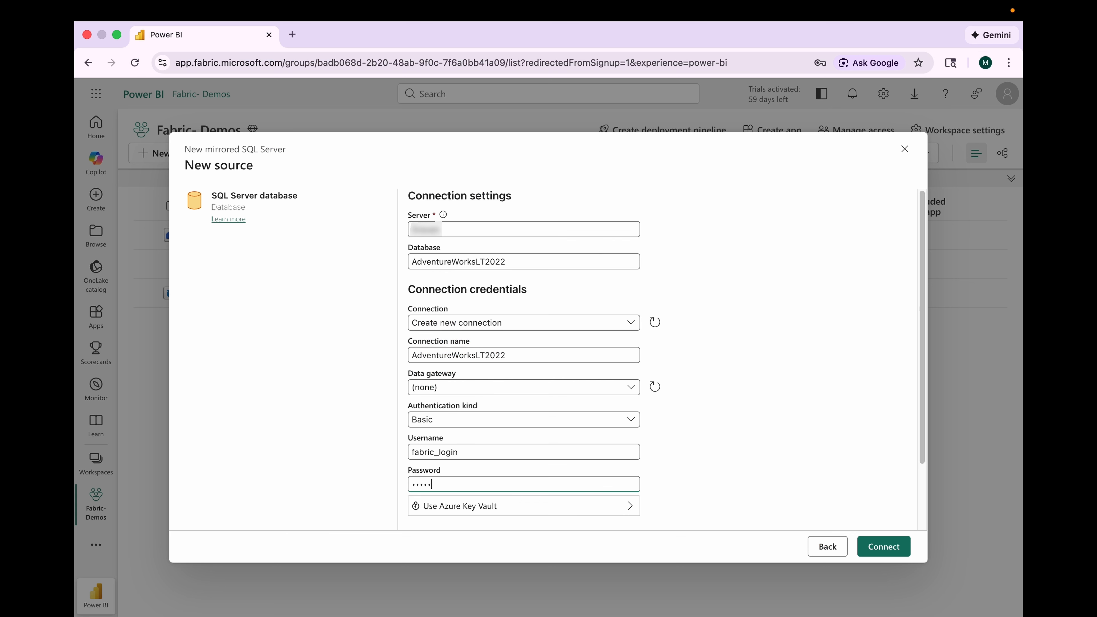
Step: Enter the fabric_login password, set the privacy level to Organizational, and connect to the data source
text(•••)
scroll(550, 445, down, 3)
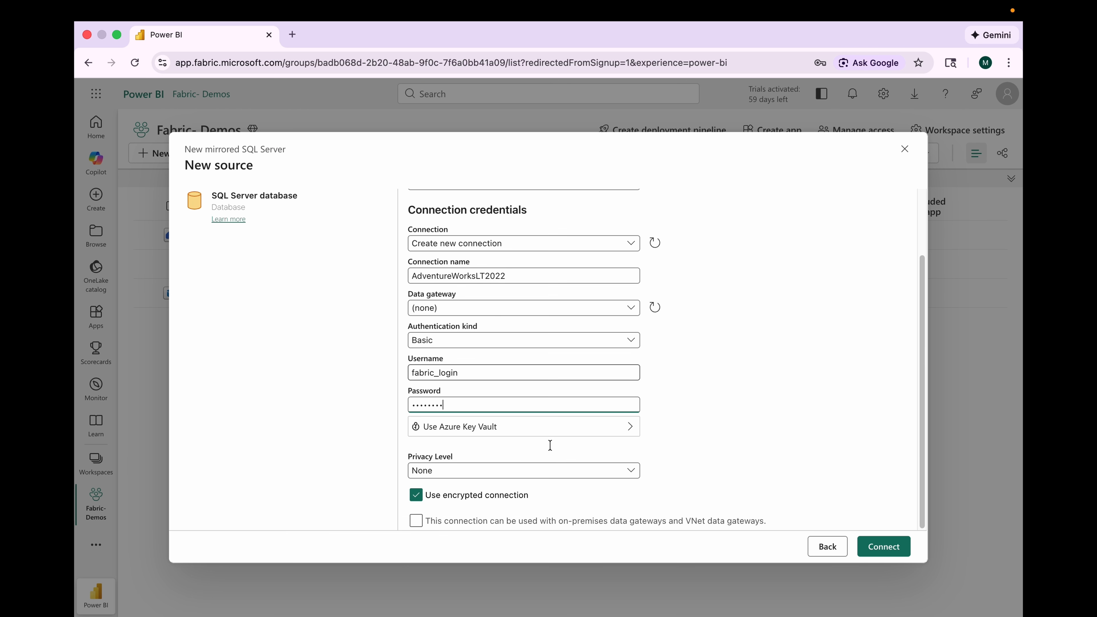
click(470, 471)
click(452, 520)
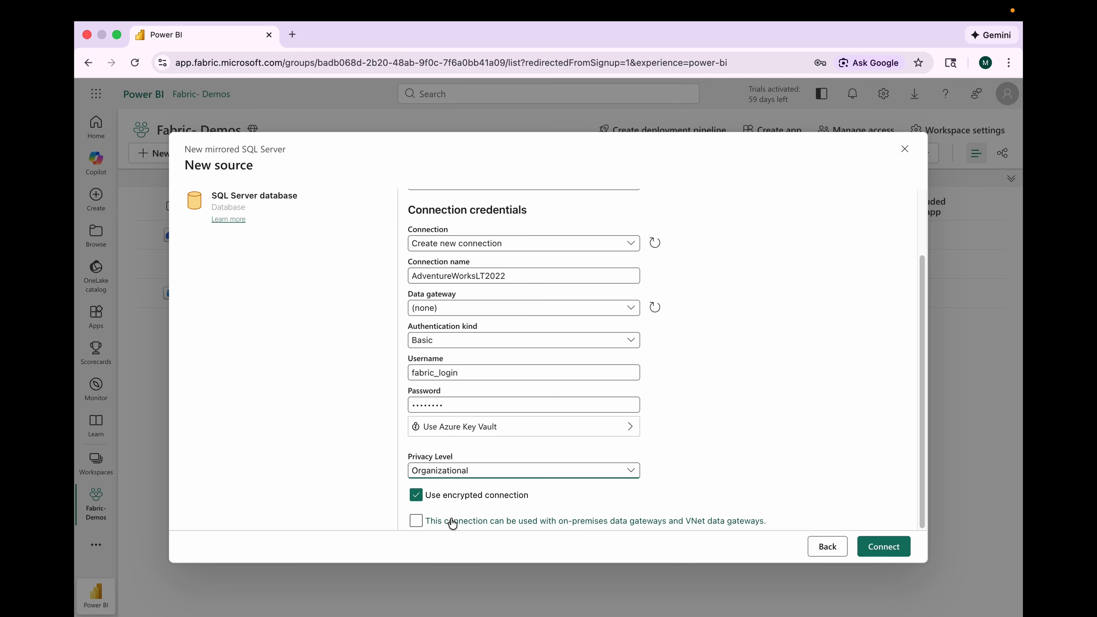
click(884, 548)
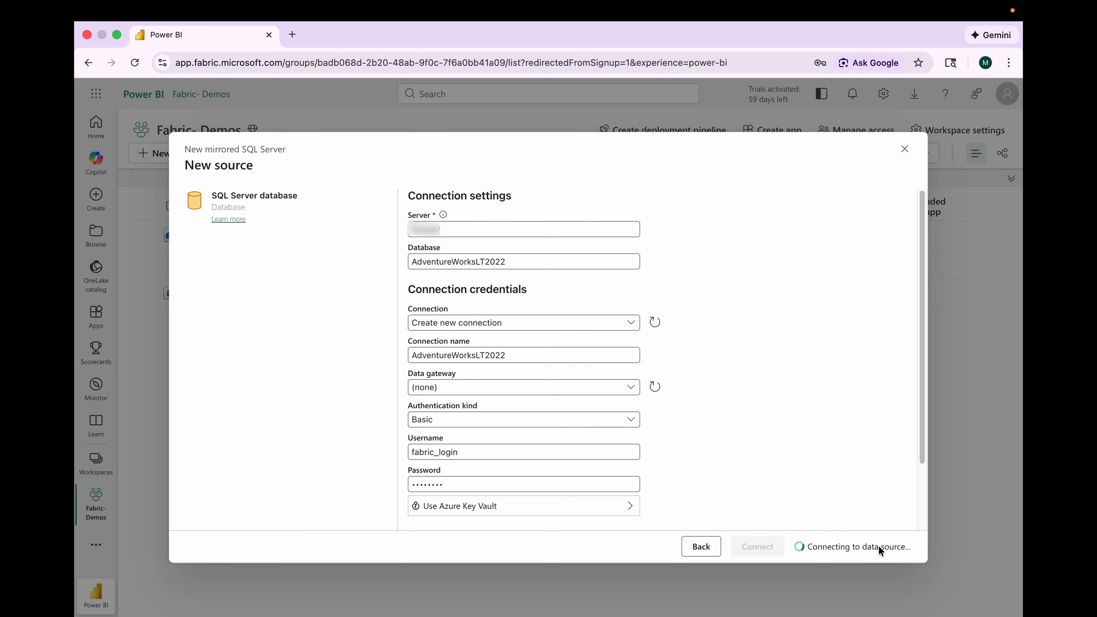
drag(471, 213, 657, 212)
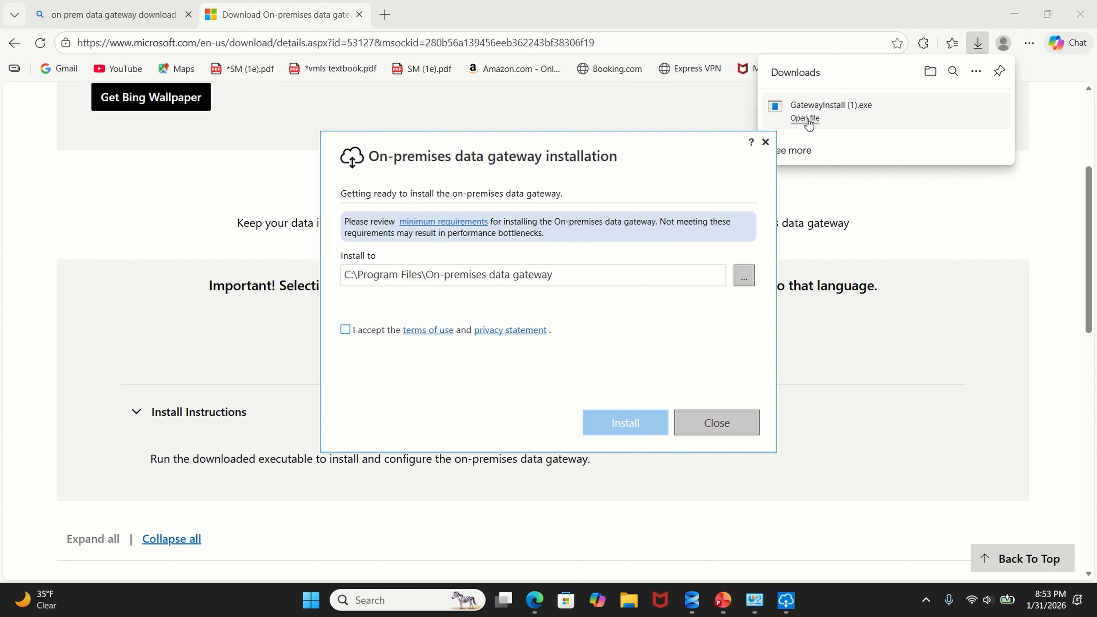
Step: Accept the terms and install the on-premises data gateway to the default folder
click(345, 329)
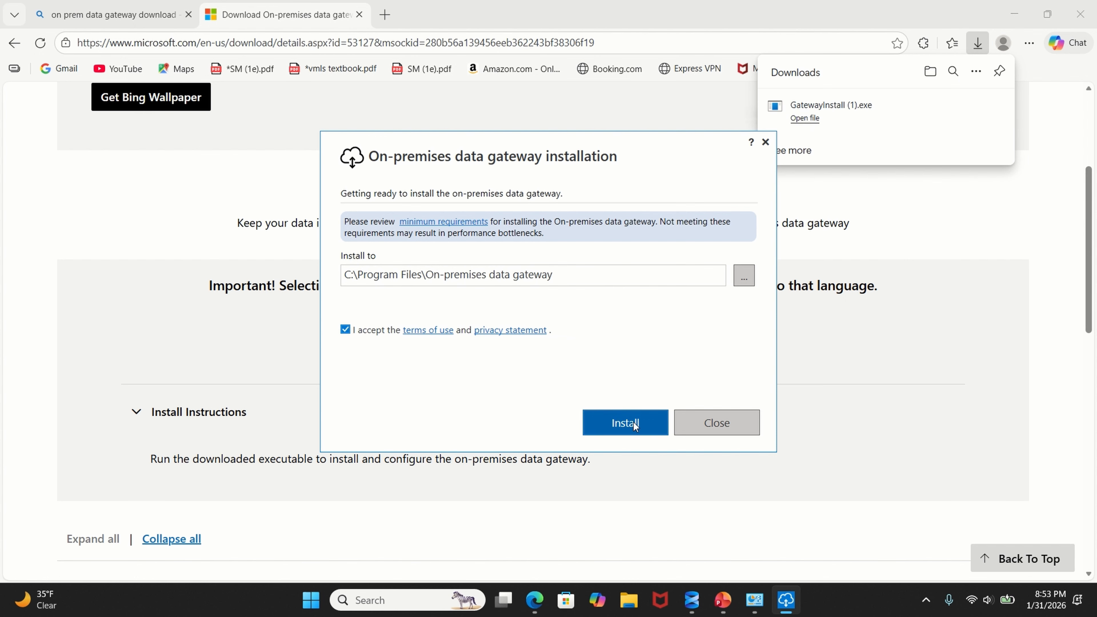
click(633, 422)
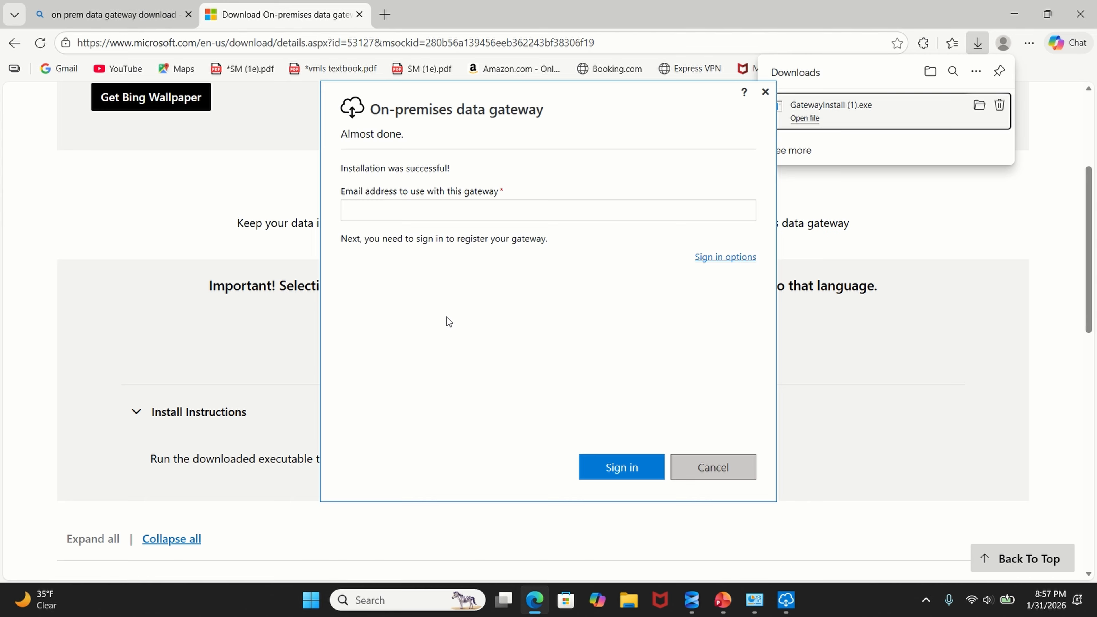
Step: Sign in to the gateway installer with the account's e-mail address
click(405, 216)
key(ctrl+v)
click(634, 464)
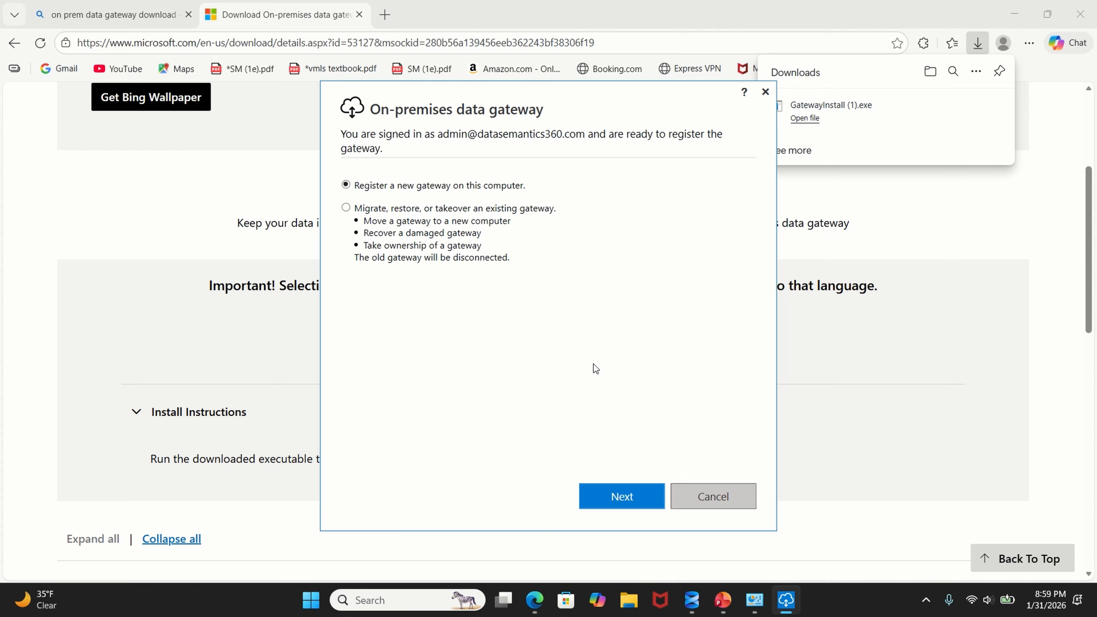
Step: Register a new gateway named fabric-dataworks-gw, enter and confirm the recovery key, configure it, and close the window
click(626, 497)
key(ctrl+v)
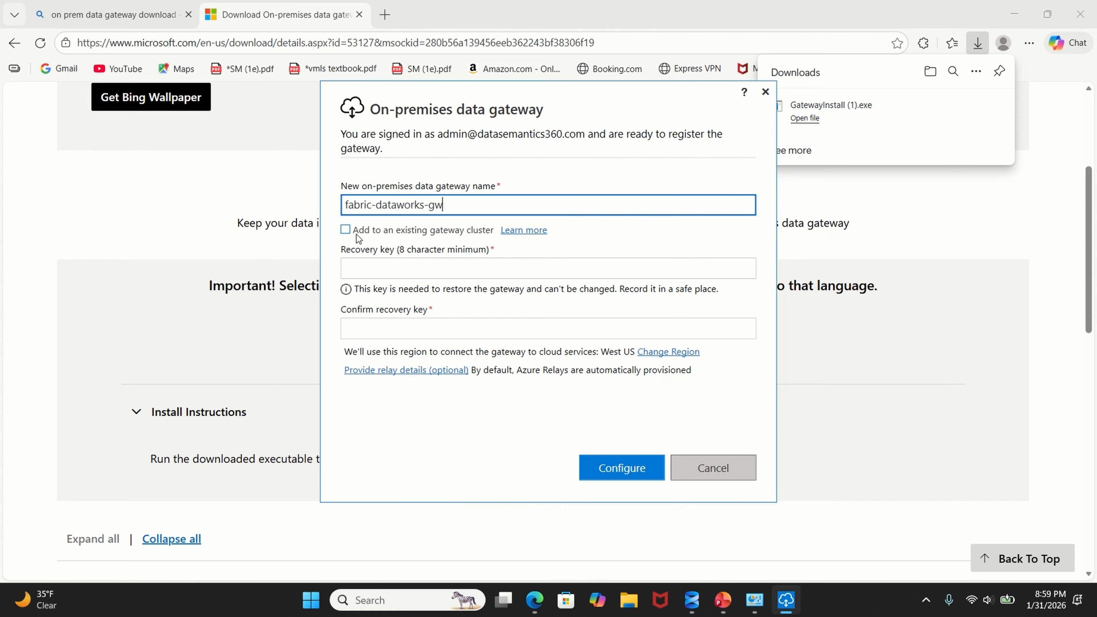
click(388, 275)
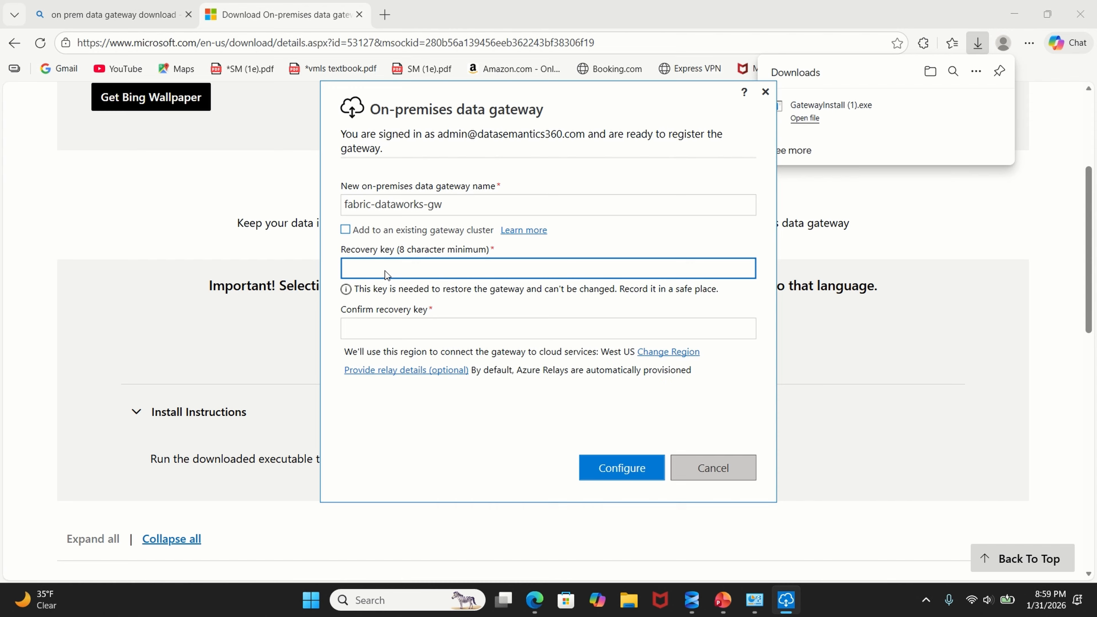
text(Gateway@1)
click(427, 321)
text(Gat)
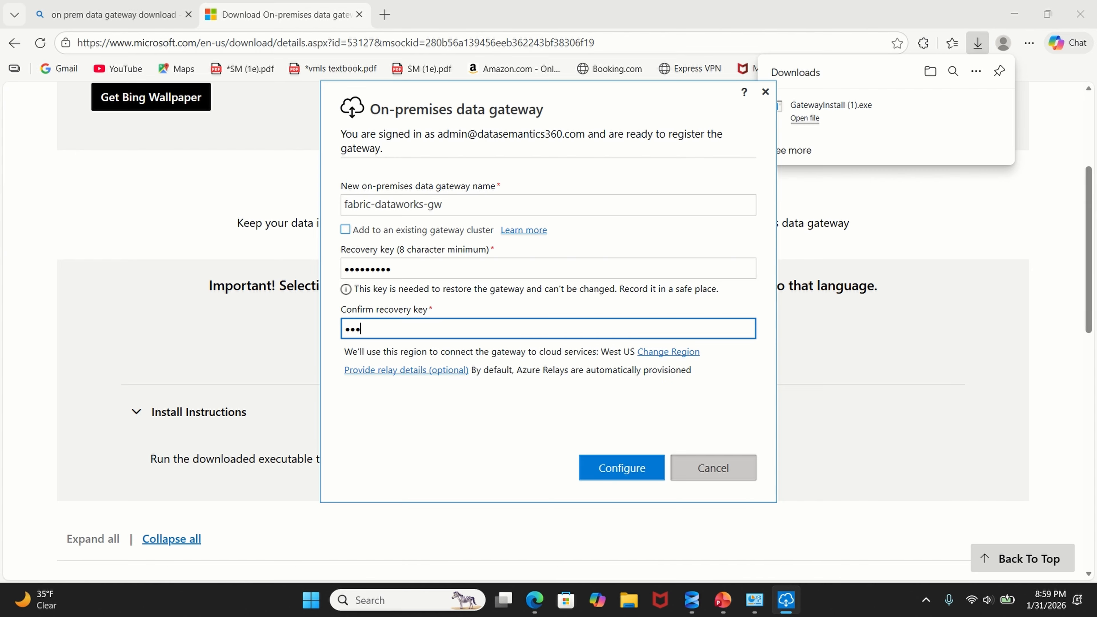
text(eway@1)
click(624, 471)
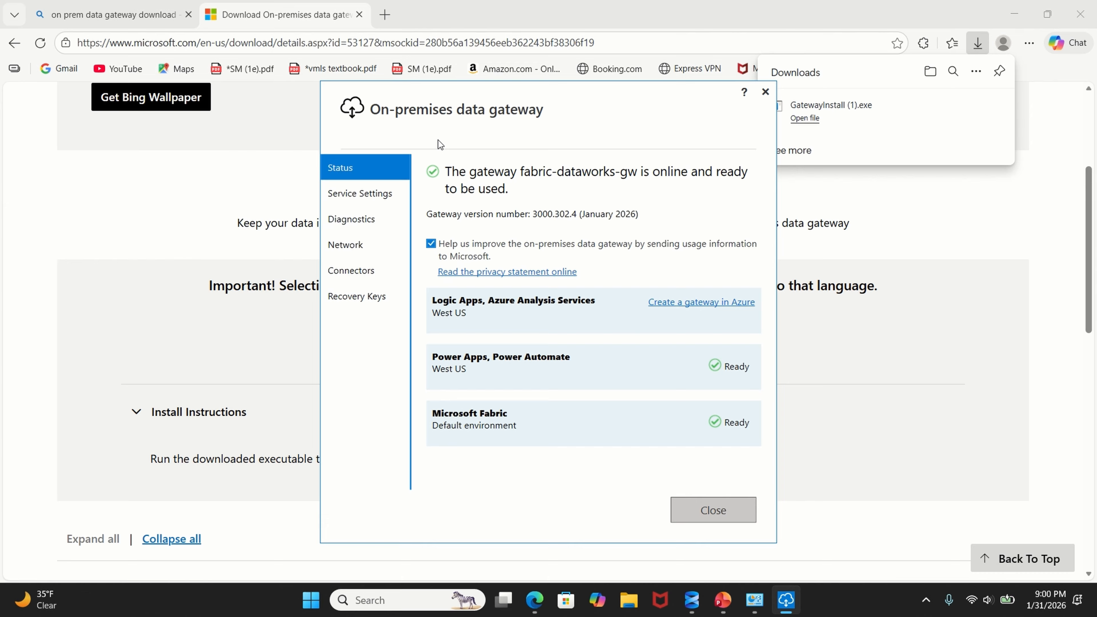
click(711, 508)
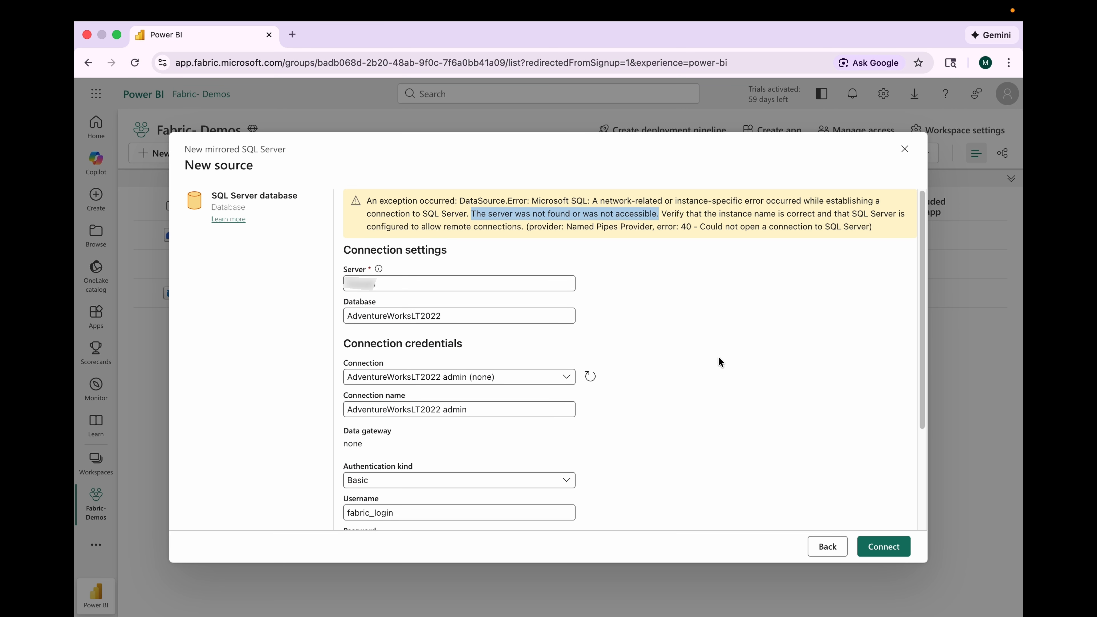
Step: Duplicate the browser tab and check the gateway's status under Manage Connections and Gateways, then return to the original tab
right_click(233, 35)
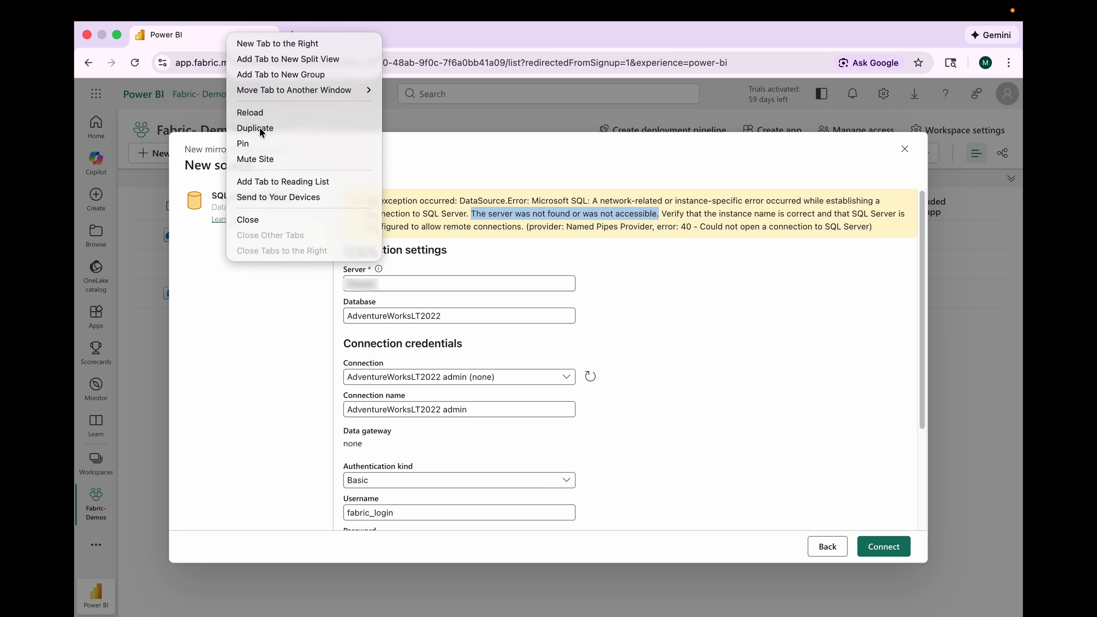
click(259, 127)
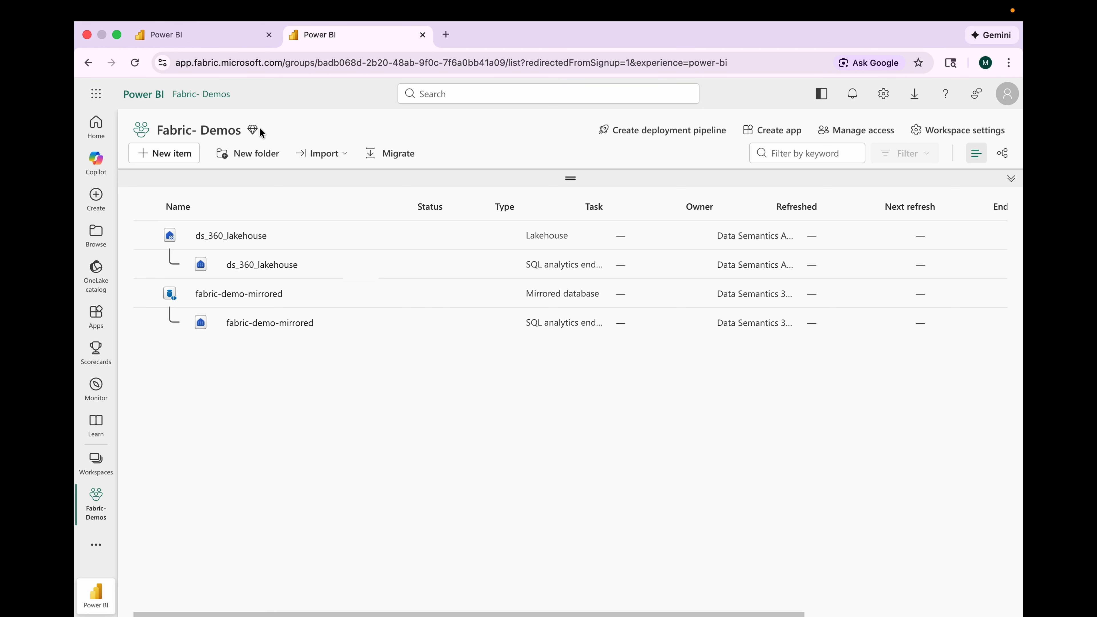
click(881, 95)
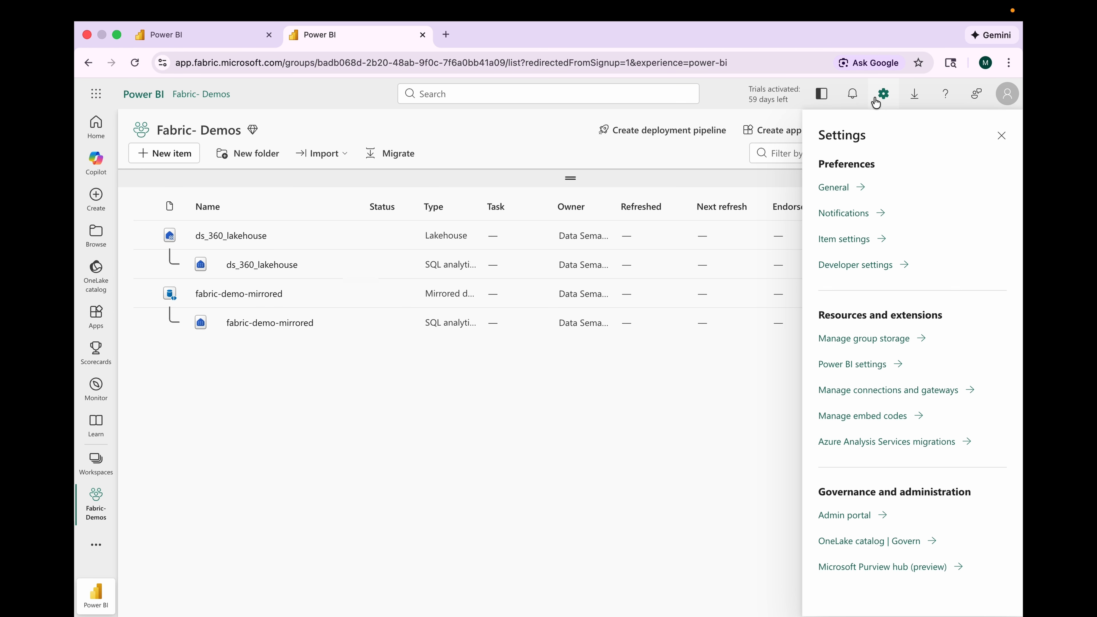
click(857, 388)
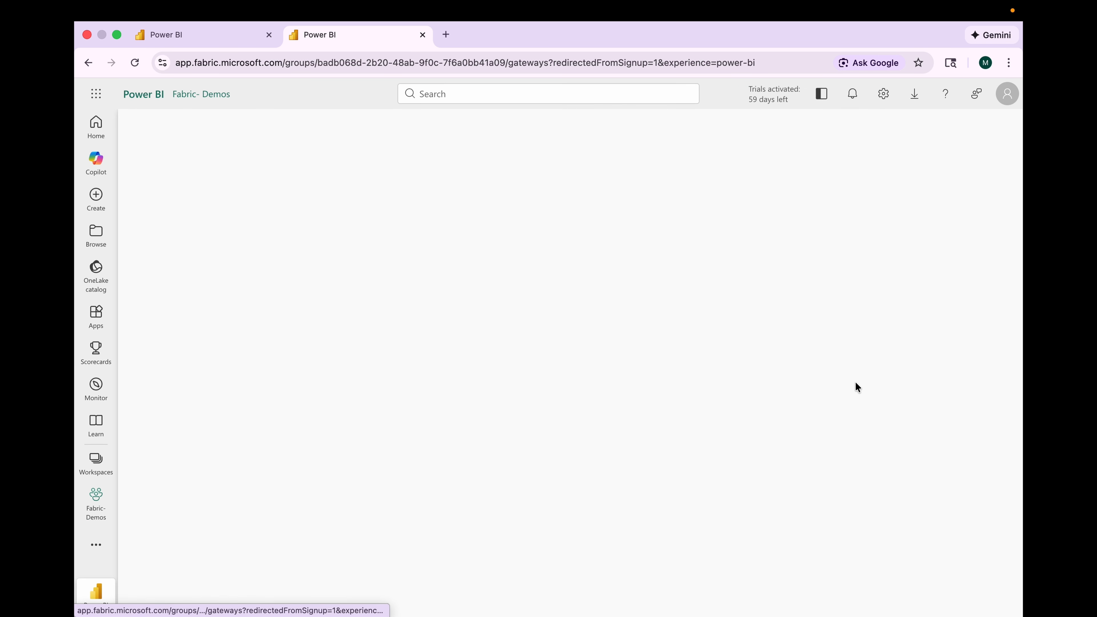
click(286, 221)
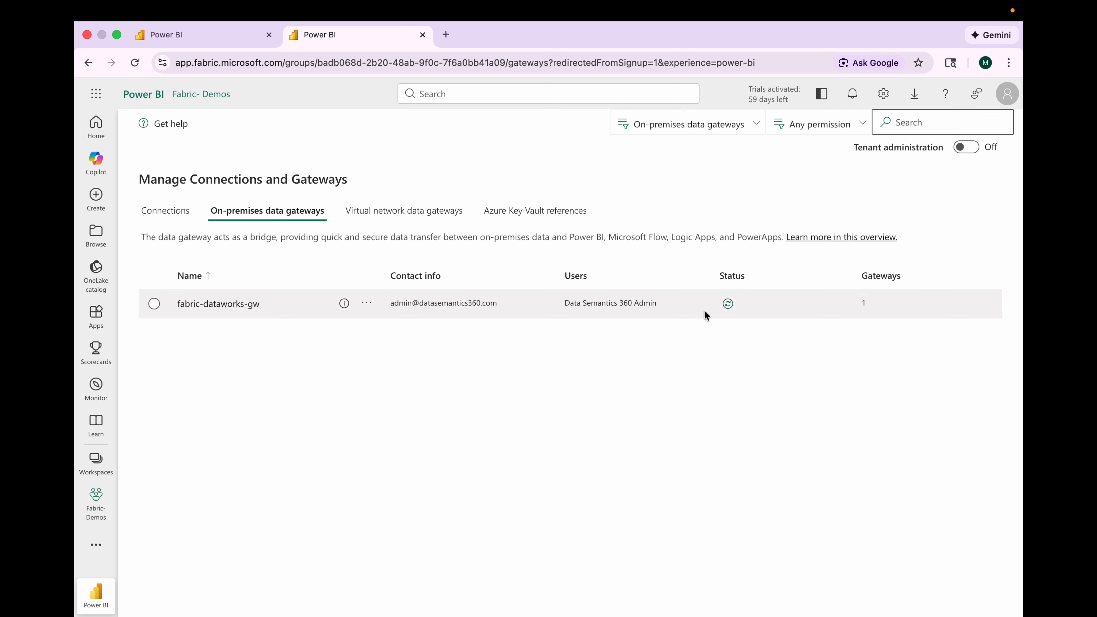
click(728, 304)
click(212, 36)
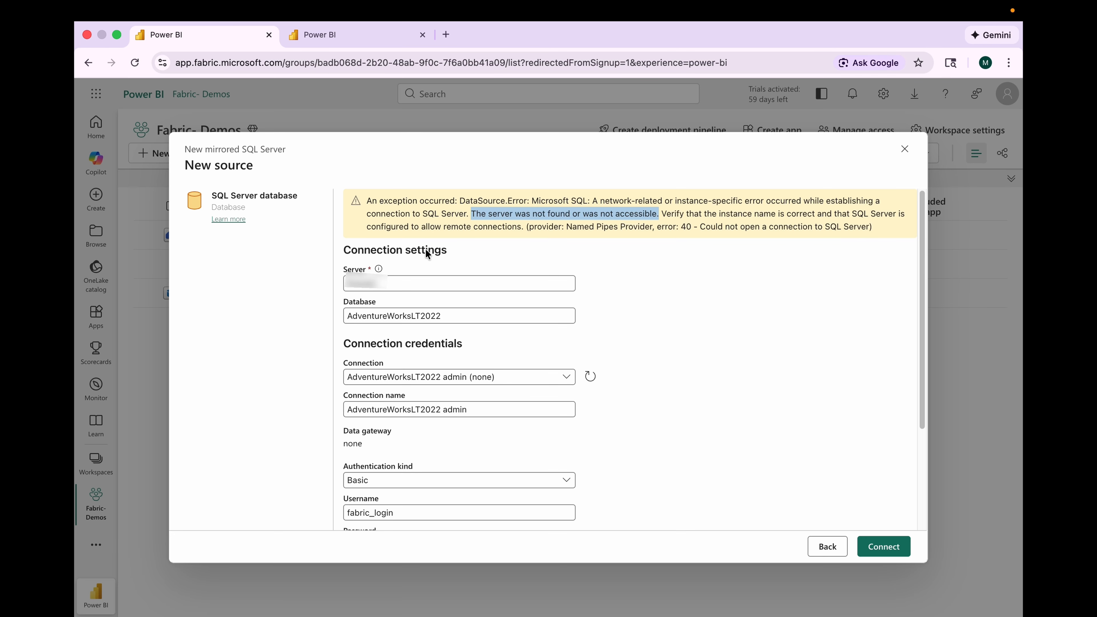
Step: Restart the SQL Server database source, entering the server name and the database AdventureWorksLT2022
scroll(621, 366, down, 3)
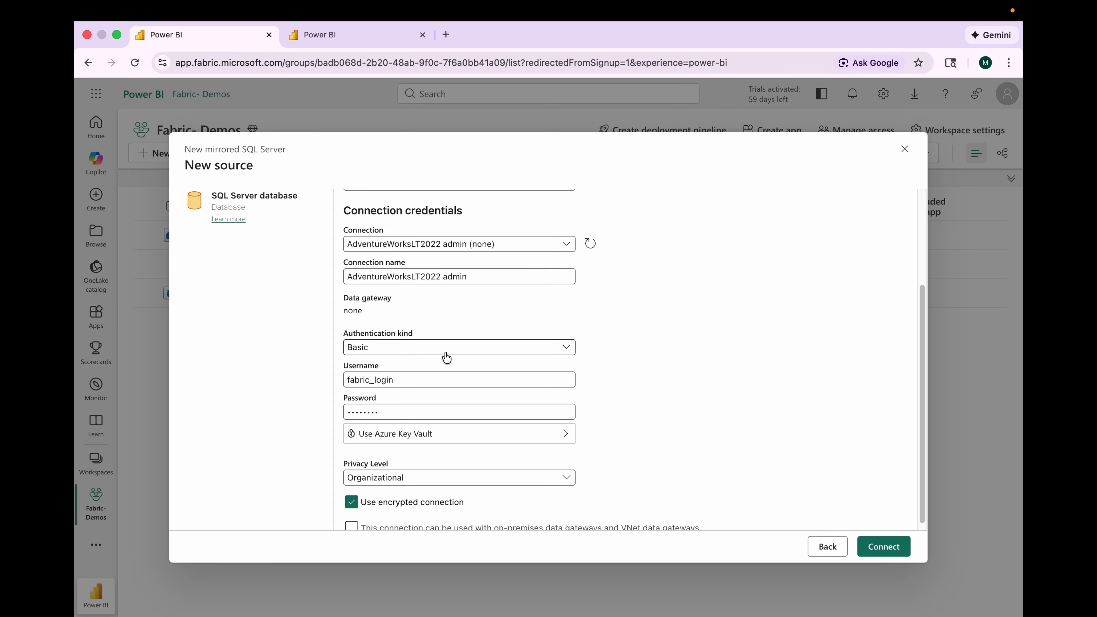
click(827, 546)
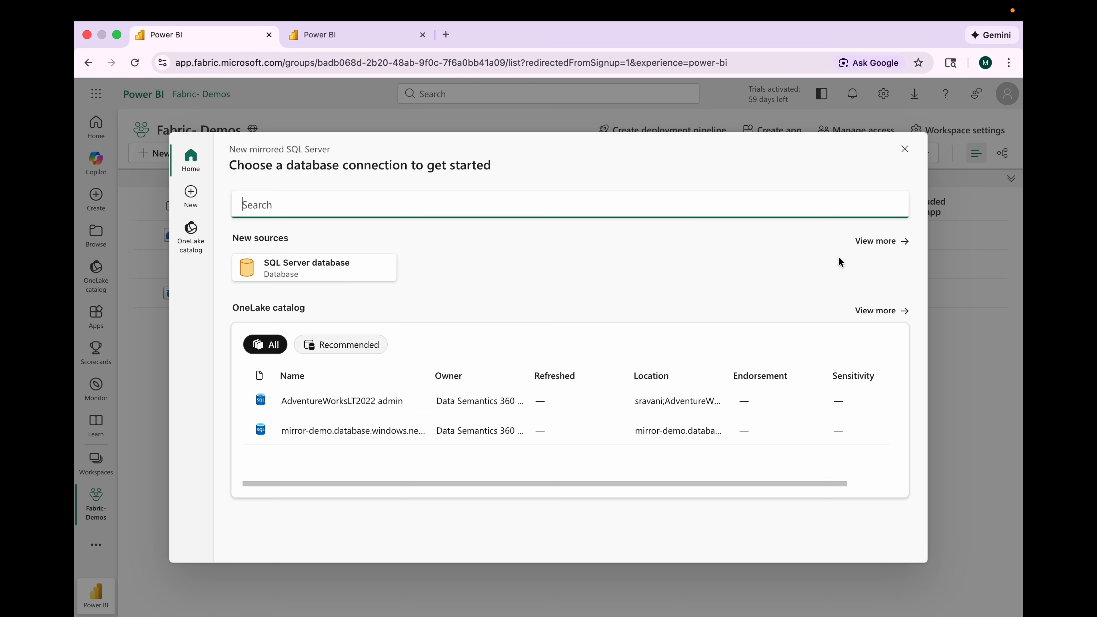
click(297, 273)
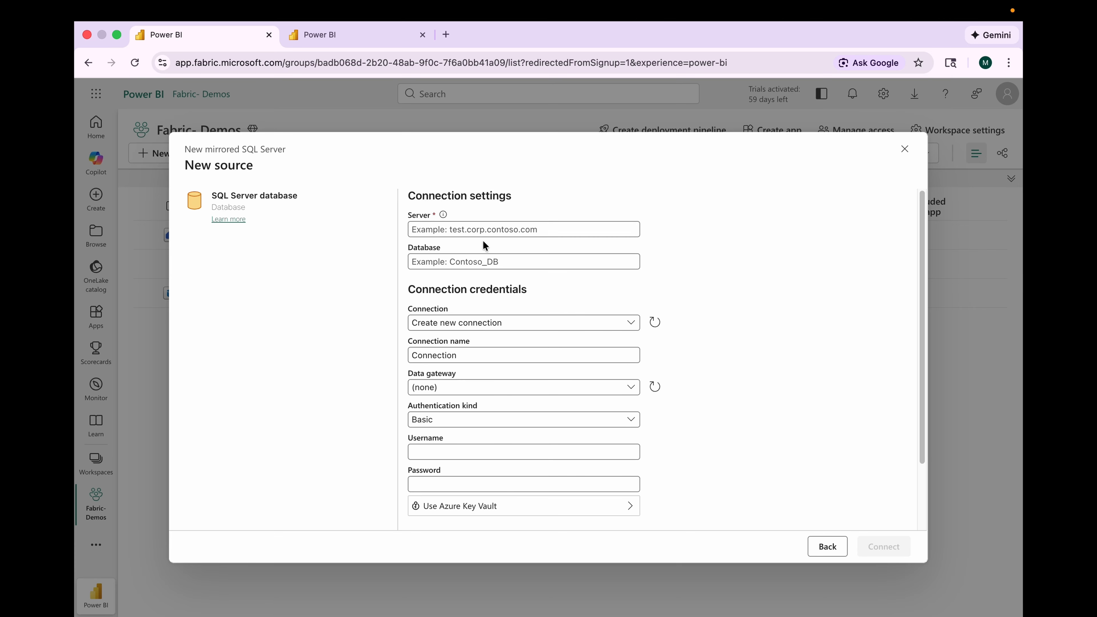
click(466, 232)
text(******)
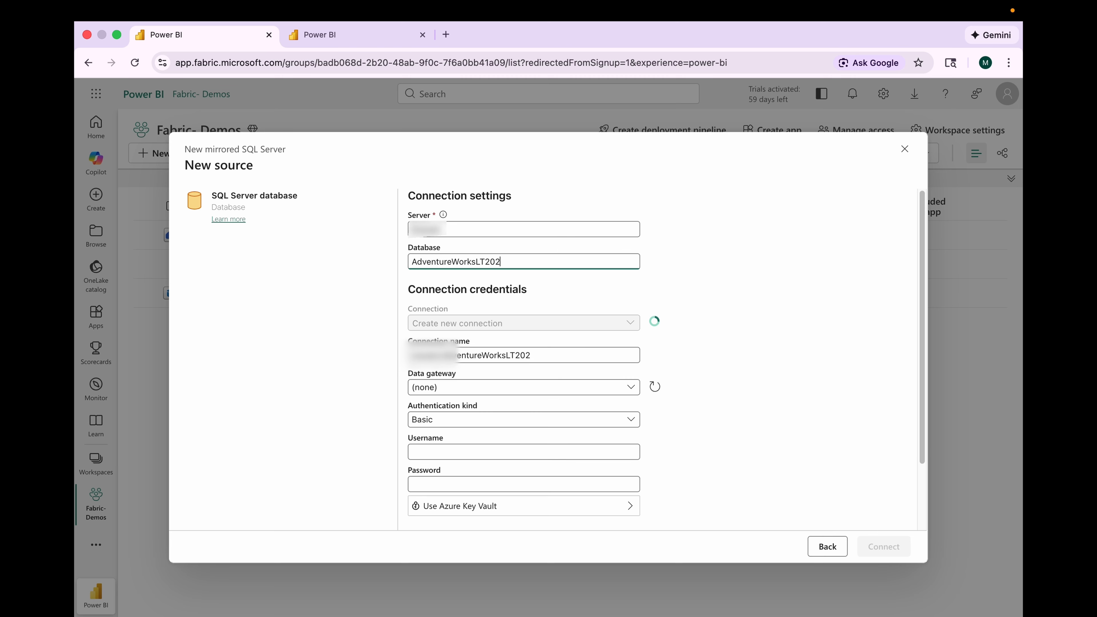
text(2)
click(455, 329)
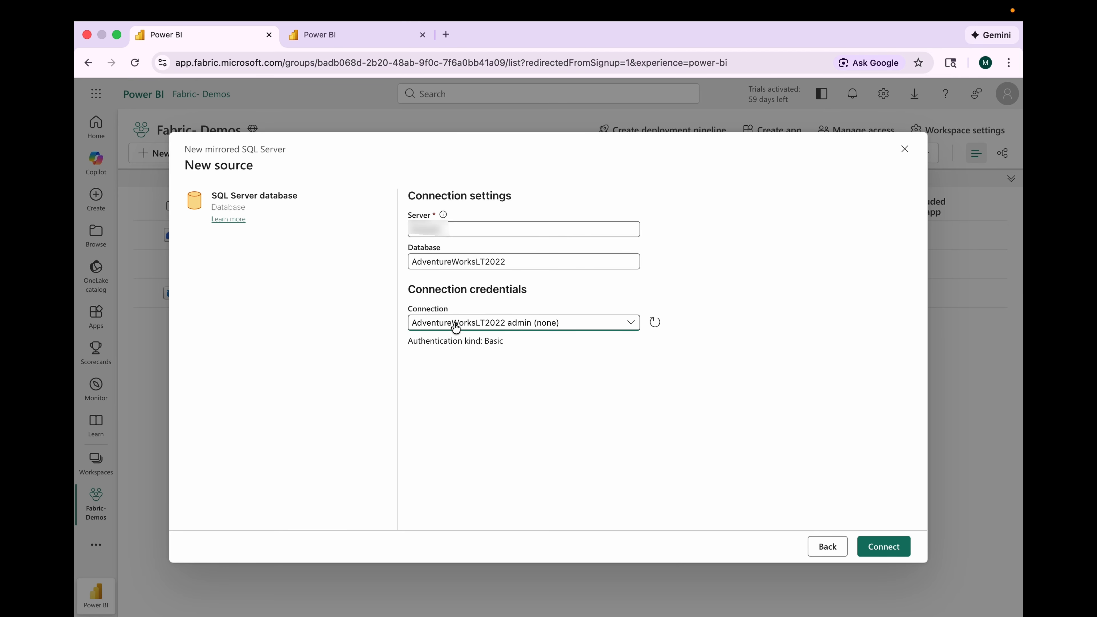
Step: Create a new connection named AdventureWorksLT2022-With Gateway
click(456, 356)
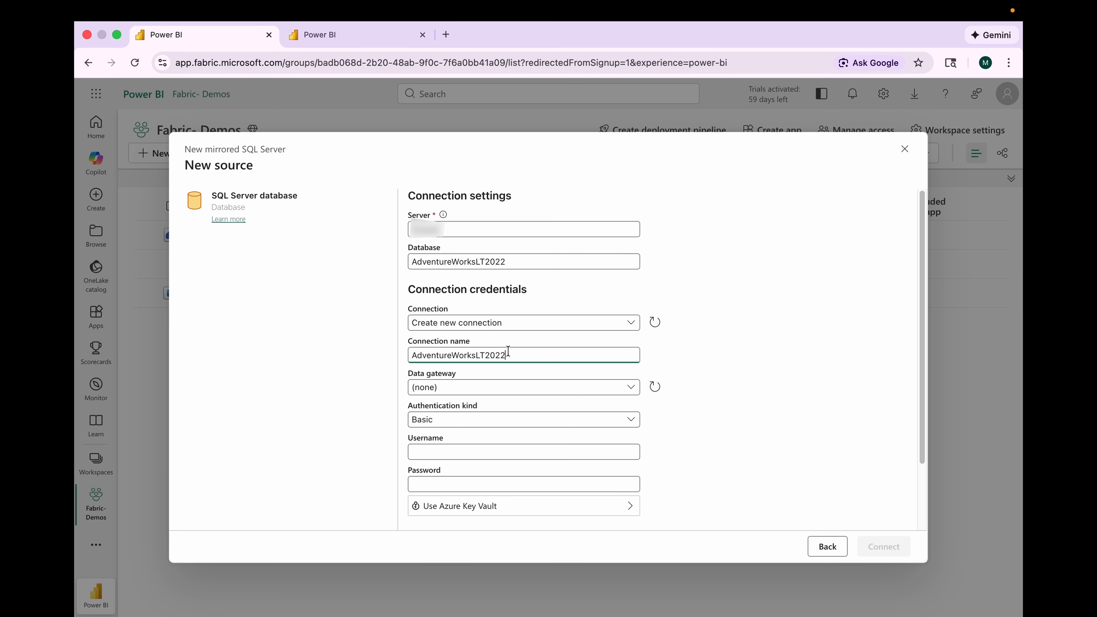
text(-With Gateway)
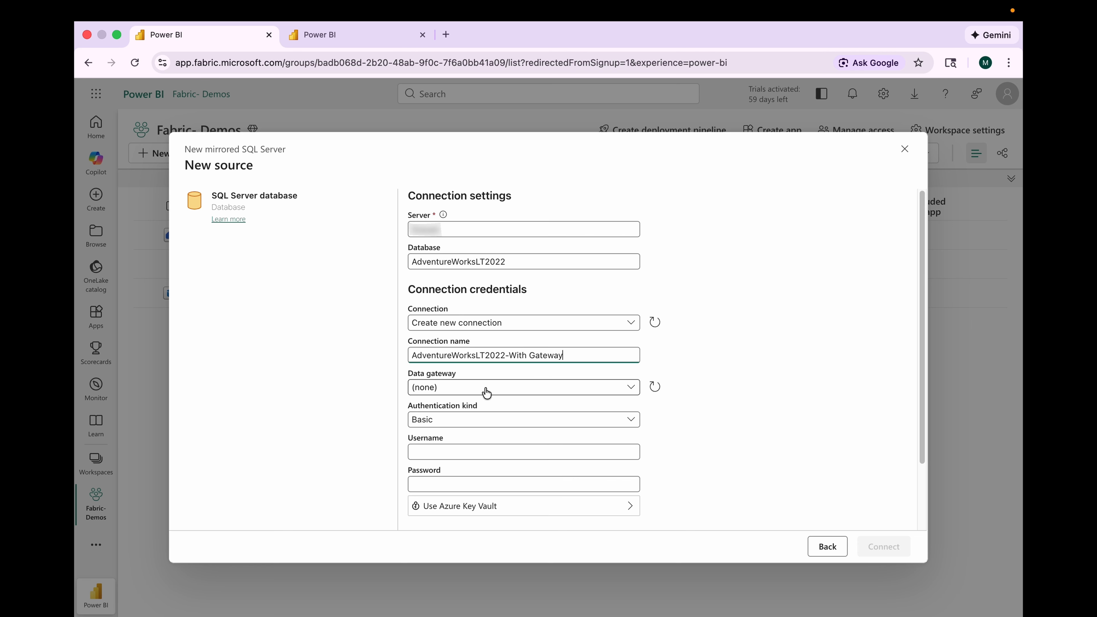
Step: Select the fabric-dataworks-gw on-premises gateway, set the privacy level to Organizational, and connect
click(485, 392)
click(530, 418)
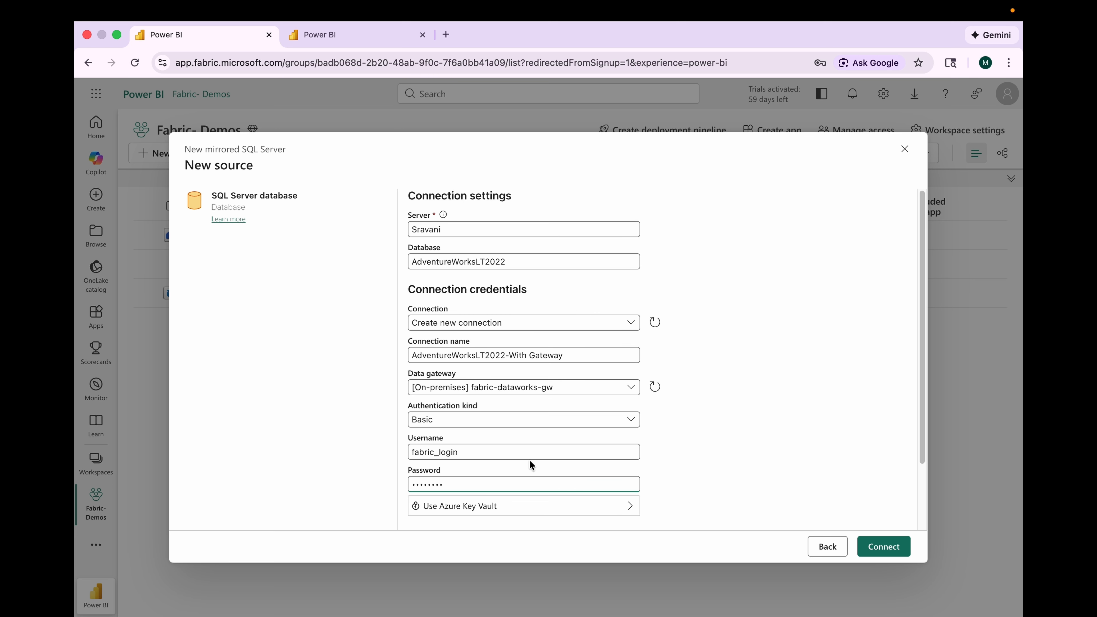
scroll(514, 465, down, 2)
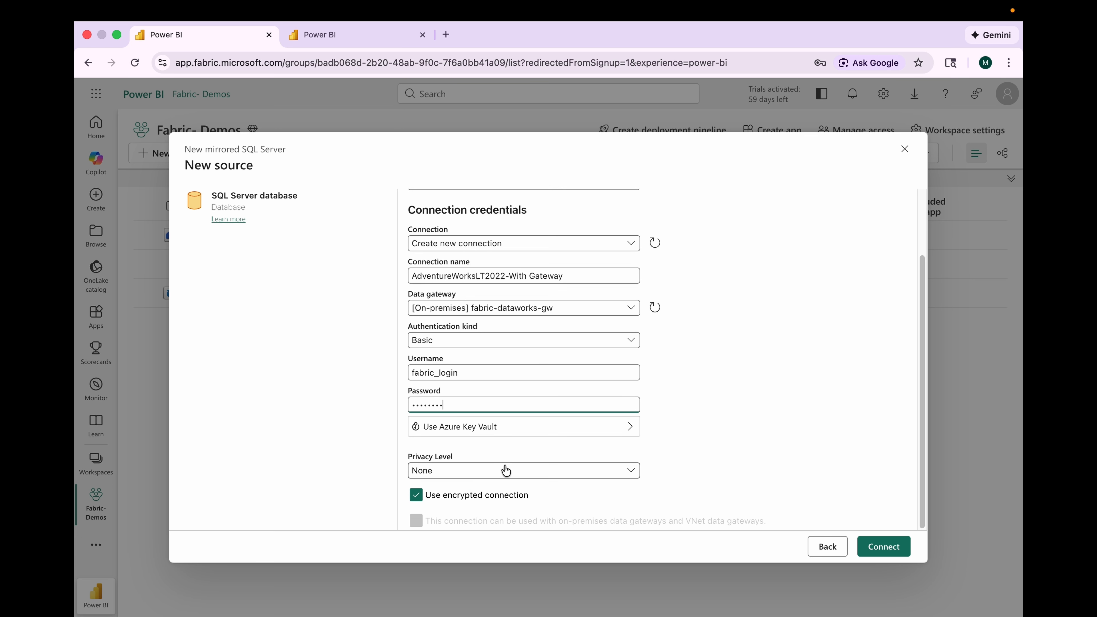
click(473, 472)
click(458, 520)
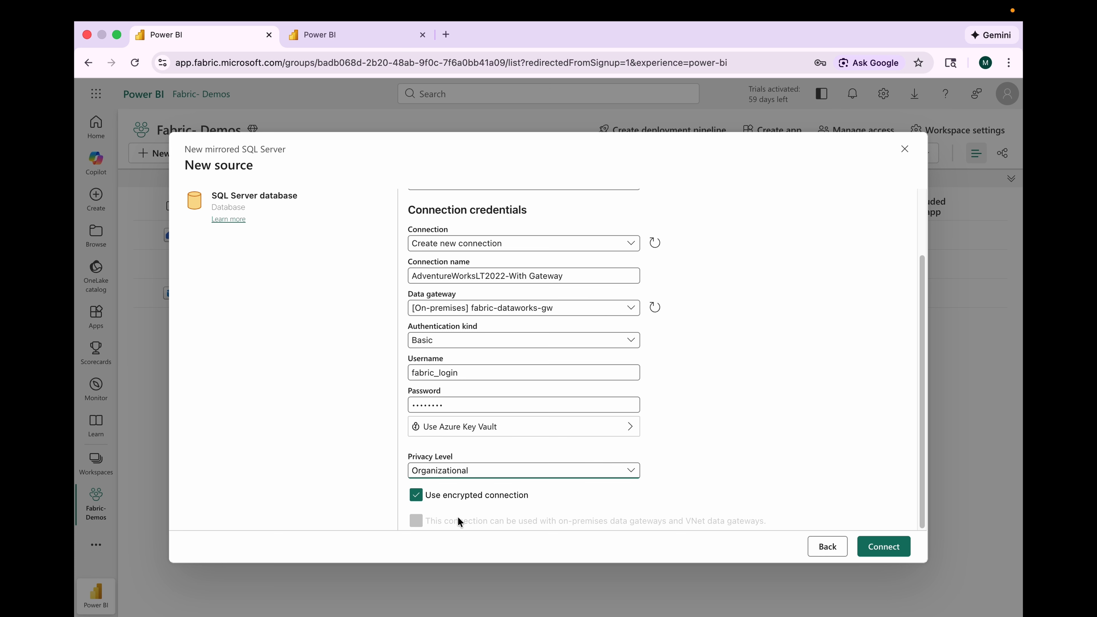
scroll(926, 521, up, 3)
click(883, 546)
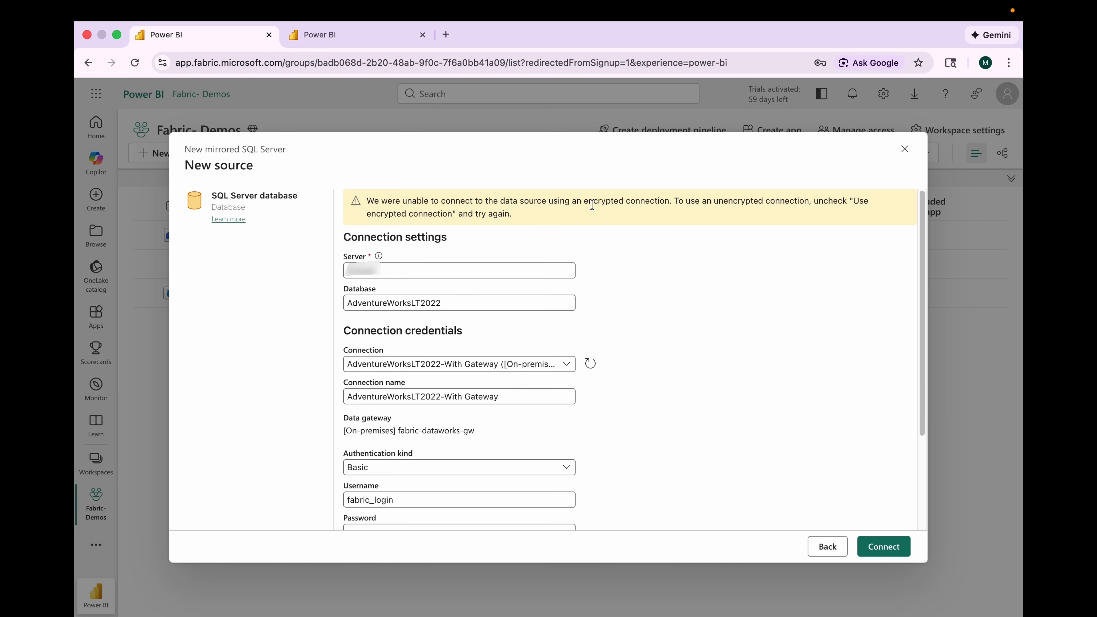
Step: Turn off the encrypted connection option and connect again
click(371, 200)
drag(370, 200, 573, 221)
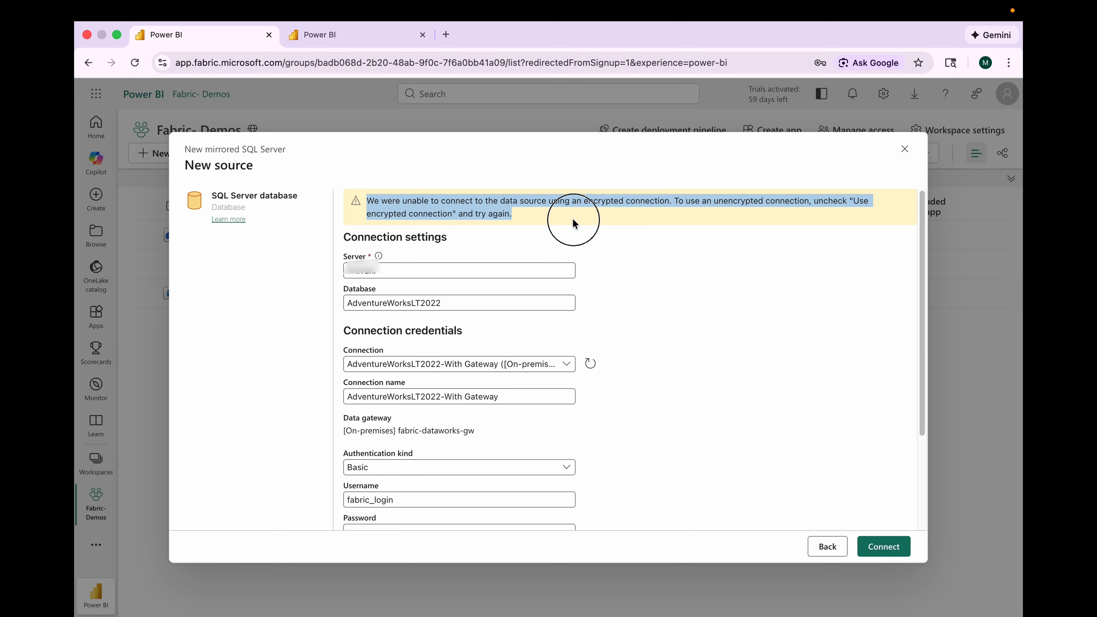
scroll(612, 274, down, 3)
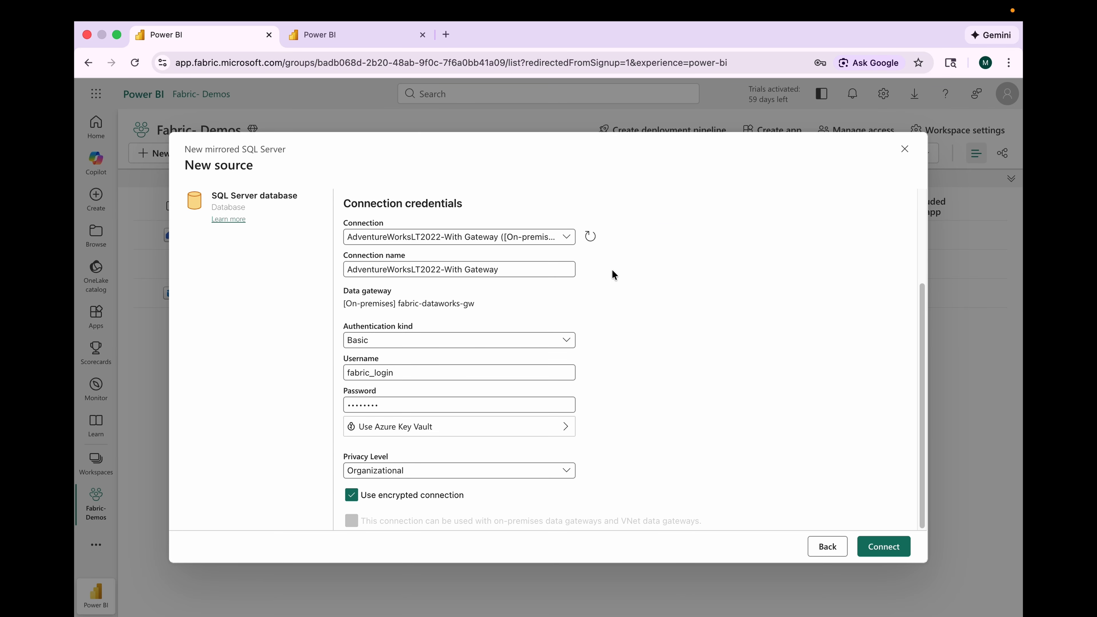
click(355, 500)
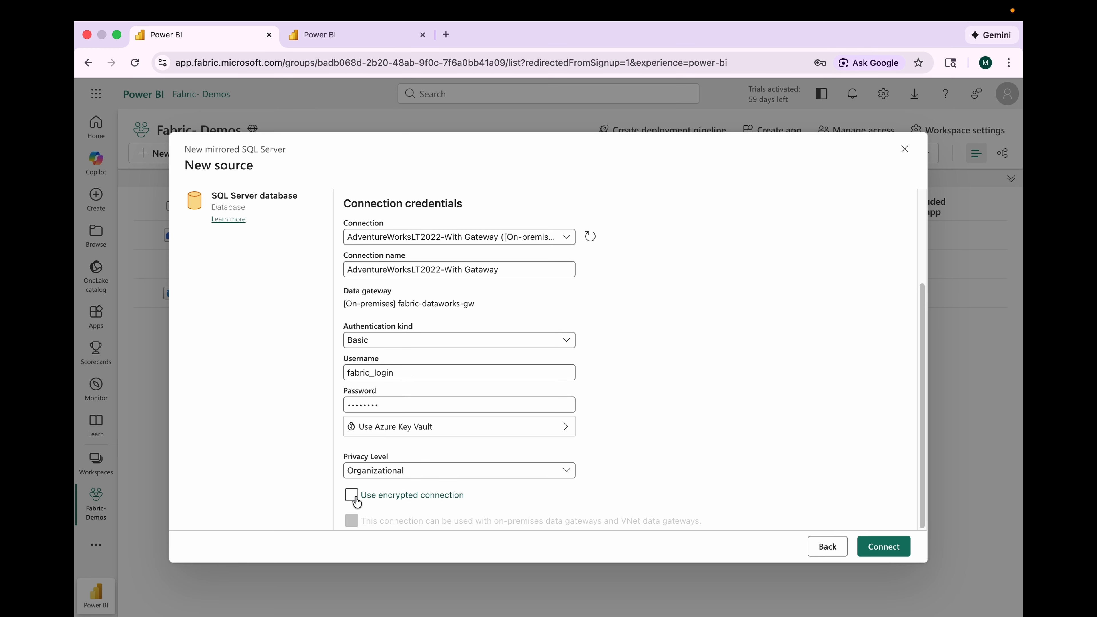
click(883, 547)
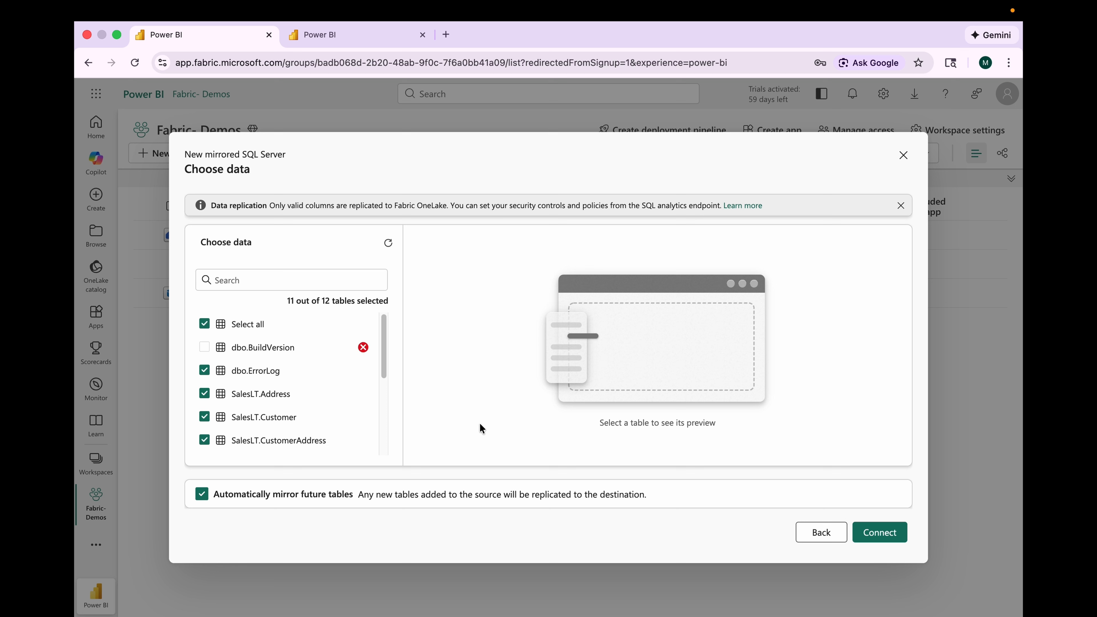
Step: Review the list of tables selected for mirroring, including the excluded dbo.BuildVersion table
scroll(307, 423, down, 5)
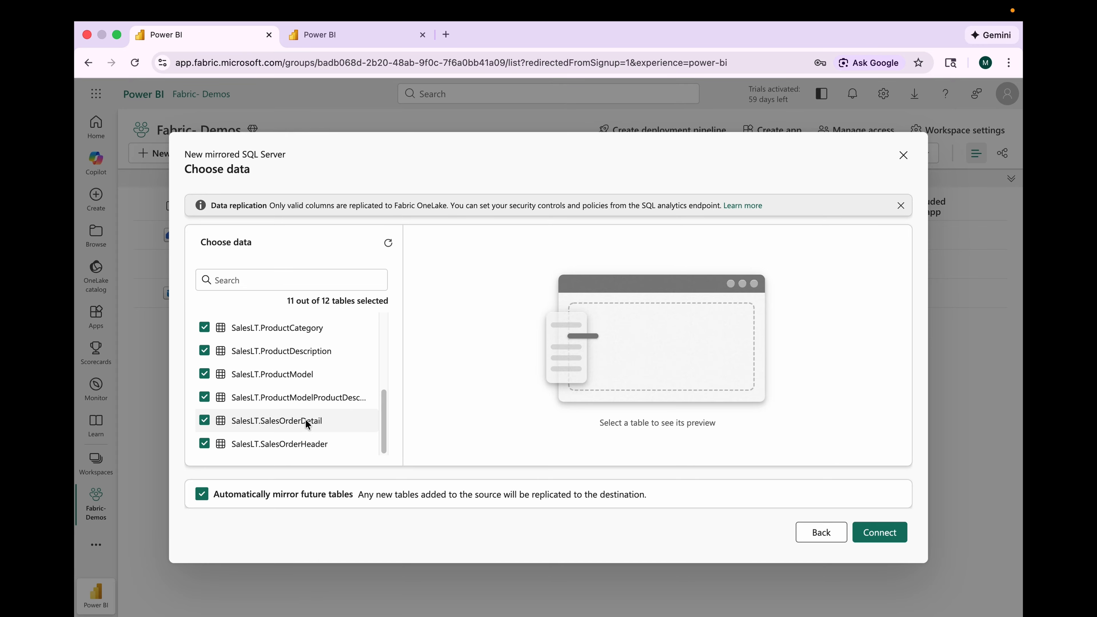
scroll(307, 424, up, 5)
scroll(306, 424, down, 5)
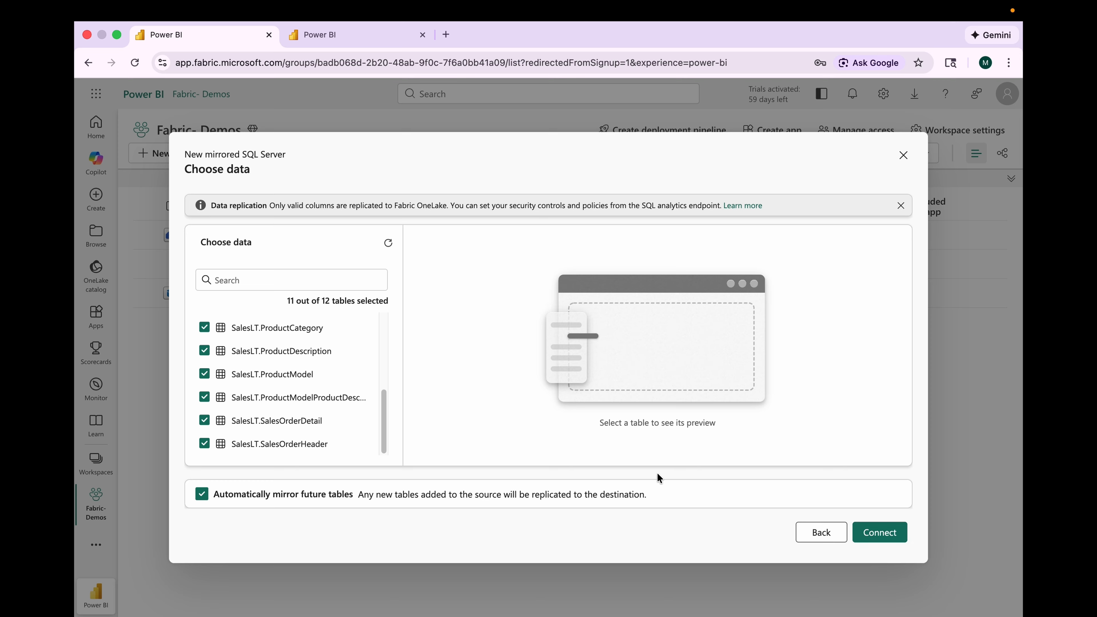
scroll(302, 427, up, 5)
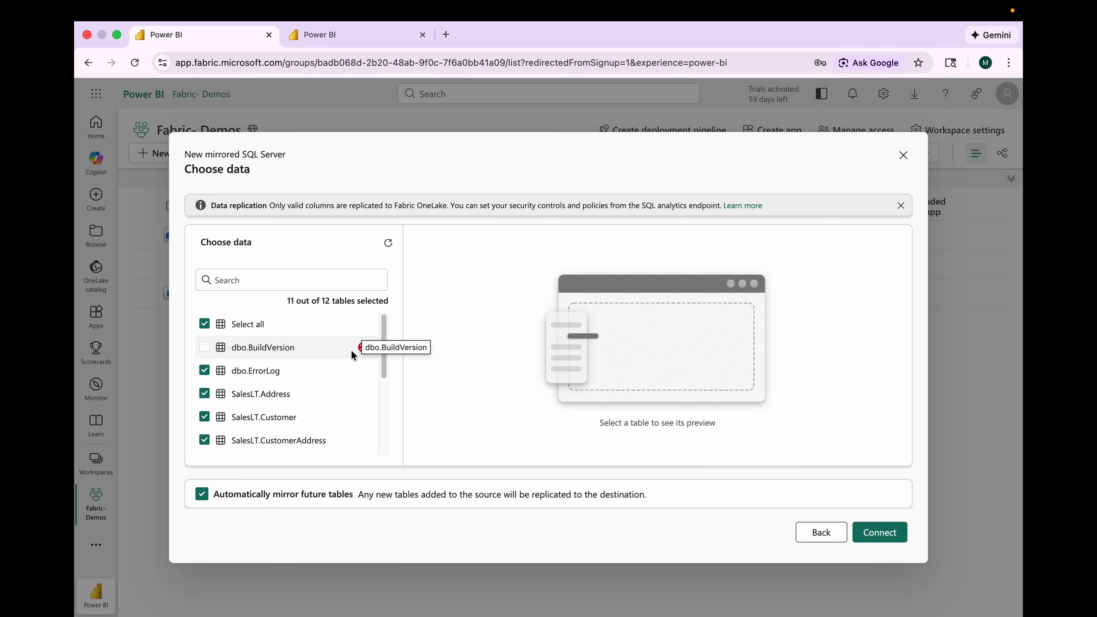
mouse_move(363, 354)
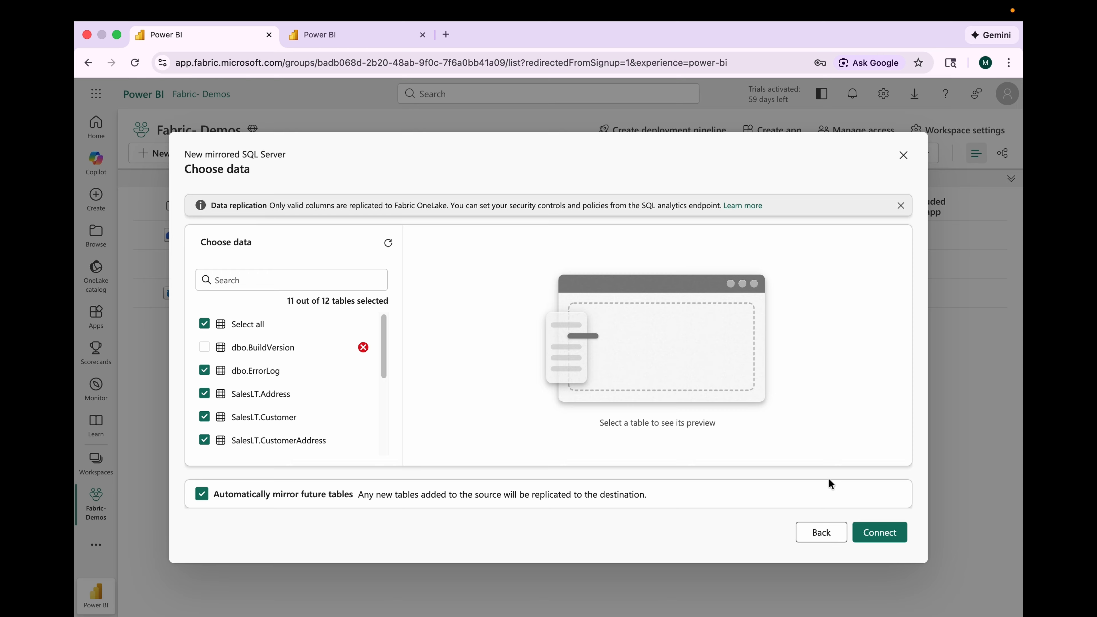
Step: Keep the table selection and create the mirrored database named AdventureWorksLT2022
click(879, 534)
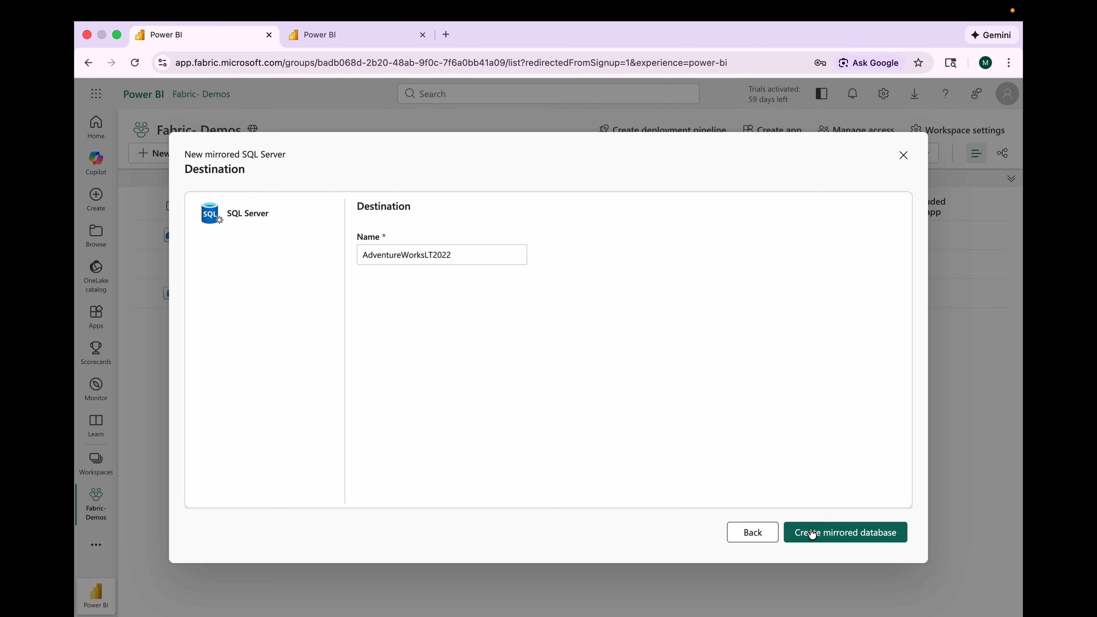
click(850, 526)
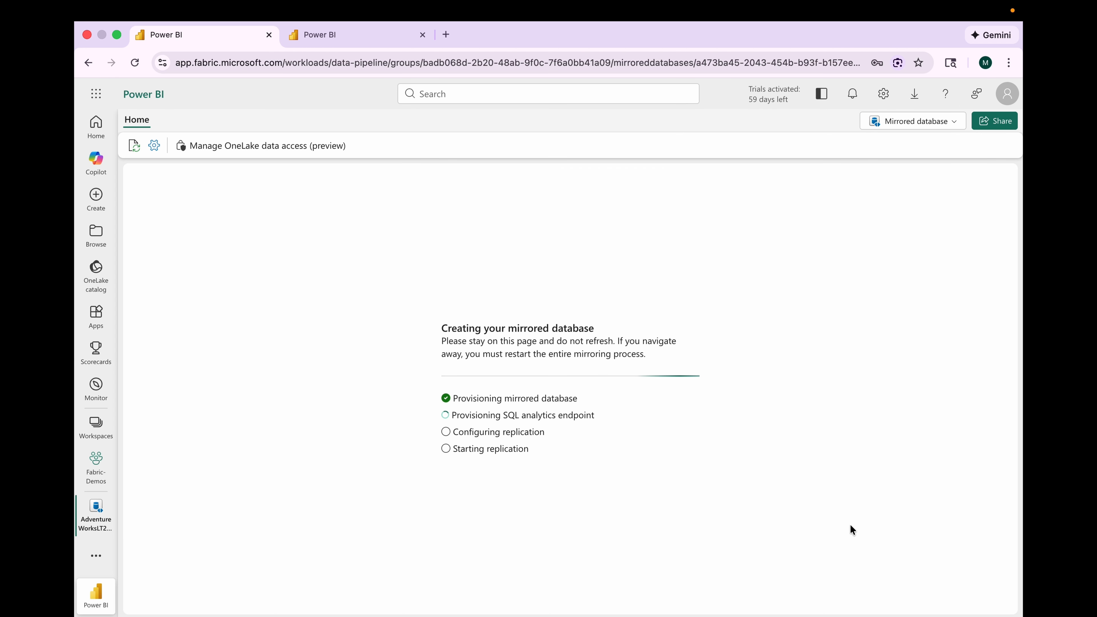
Step: Refresh and examine the replication status of the mirrored tables and their warning details
click(357, 483)
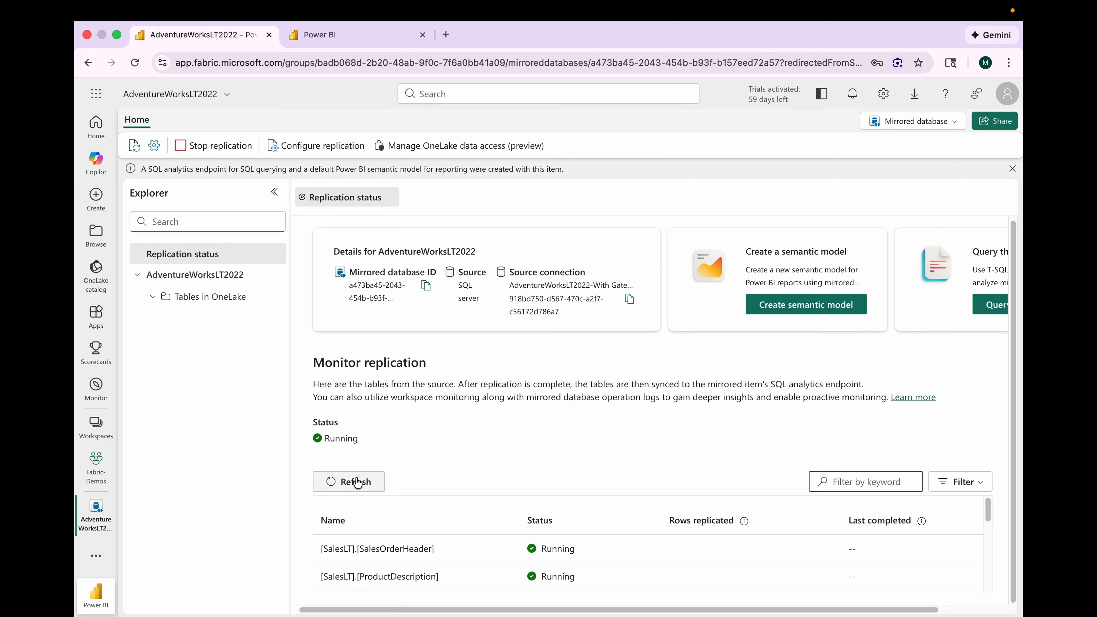
scroll(414, 523, down, 5)
scroll(414, 523, down, 2)
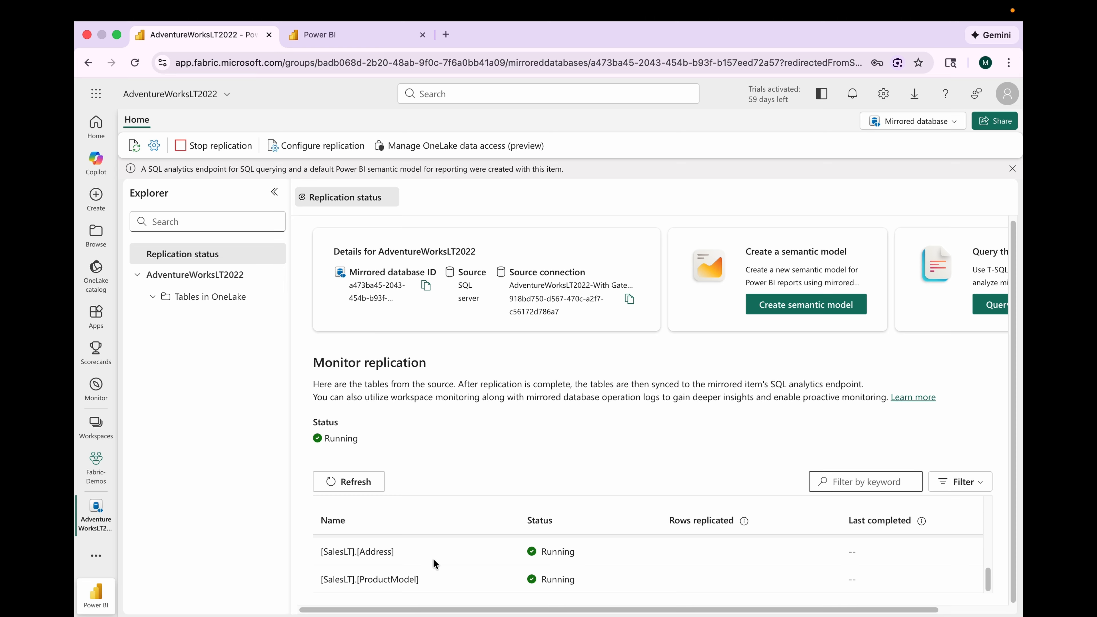
click(355, 483)
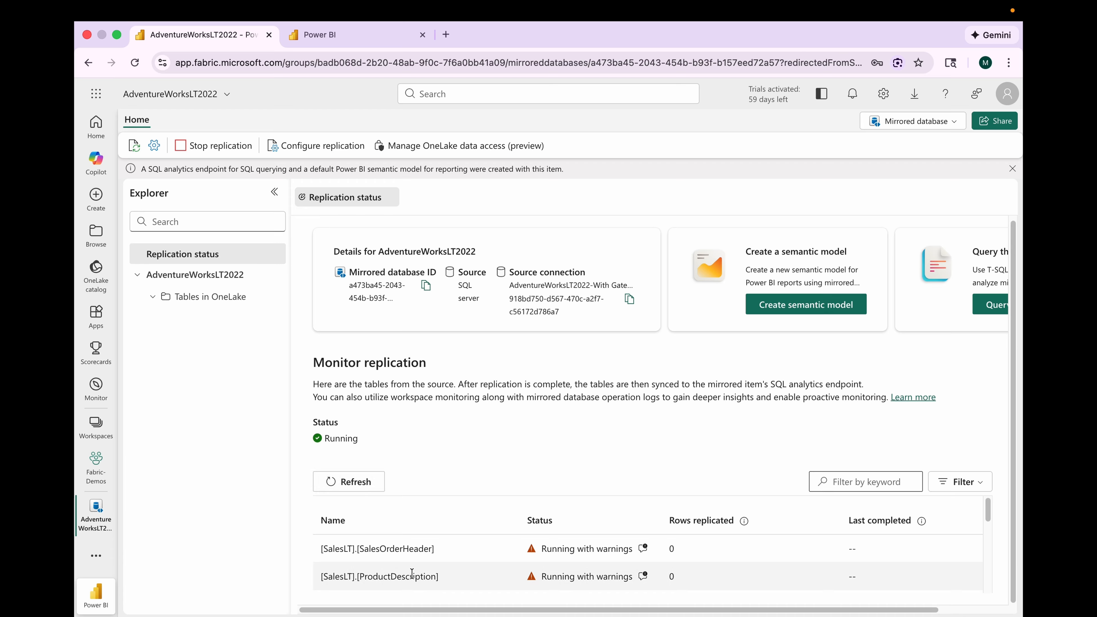
scroll(412, 574, down, 5)
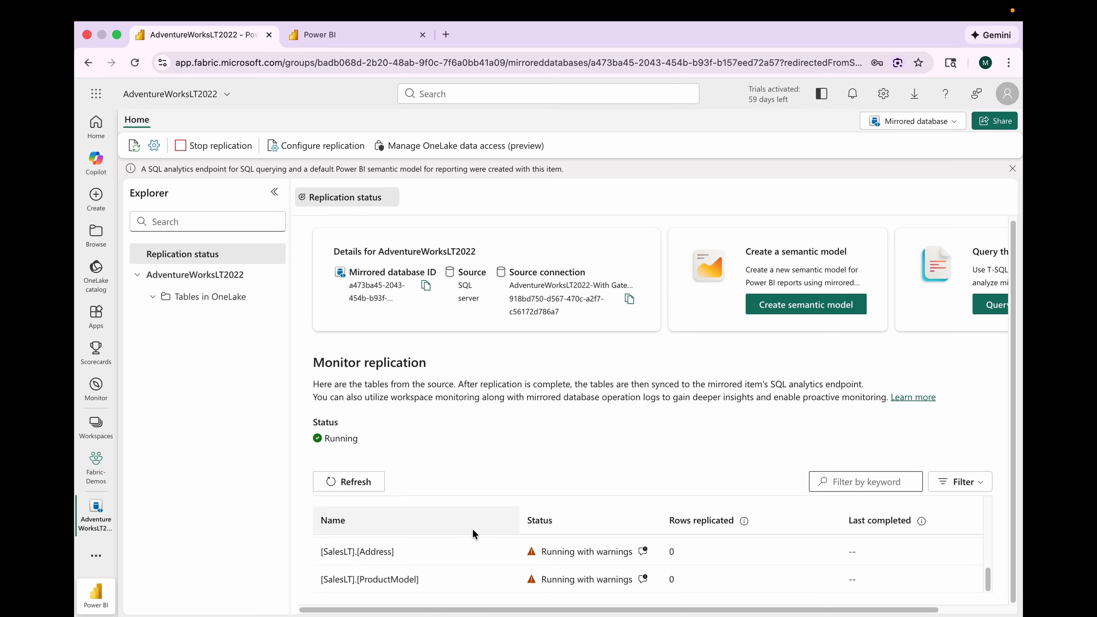
mouse_move(646, 551)
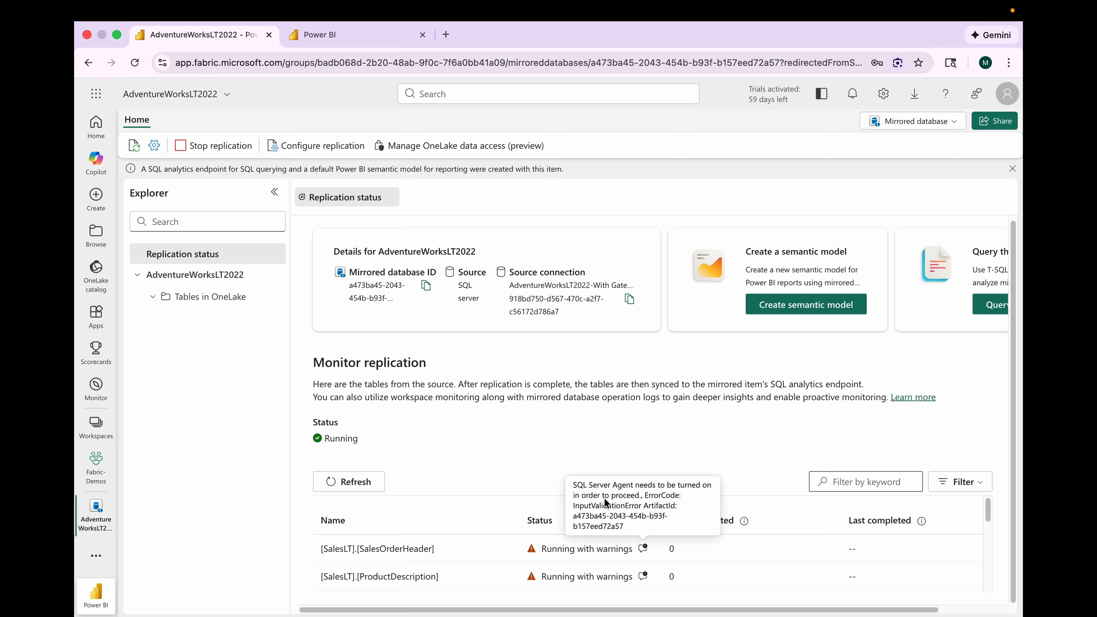
drag(605, 497, 656, 537)
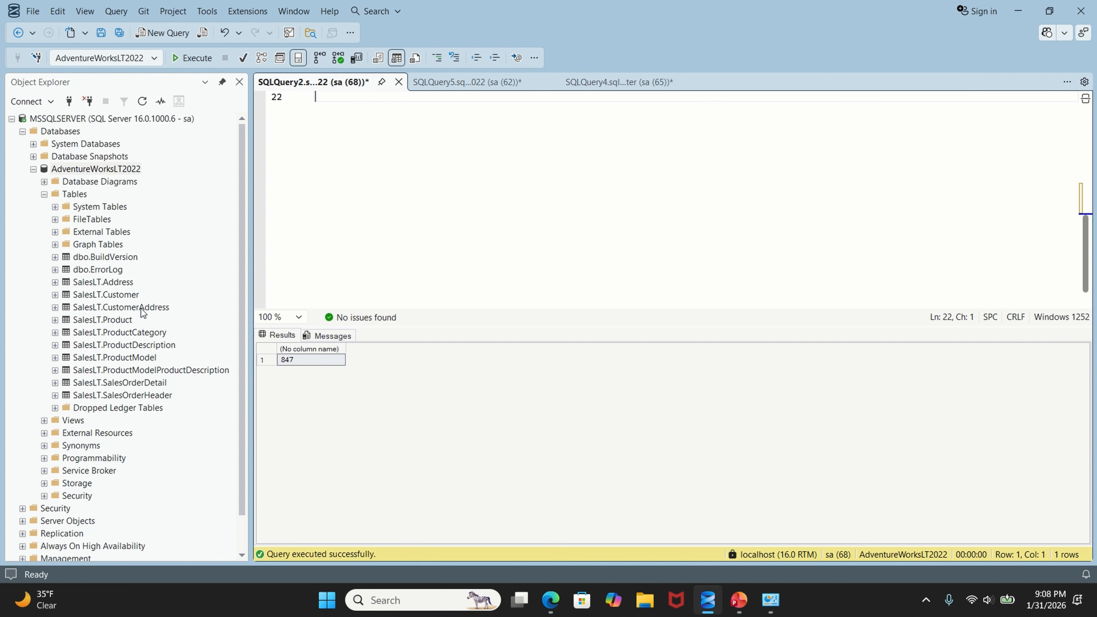
Step: Start the SQL Server Agent service for the server
scroll(143, 312, down, 1)
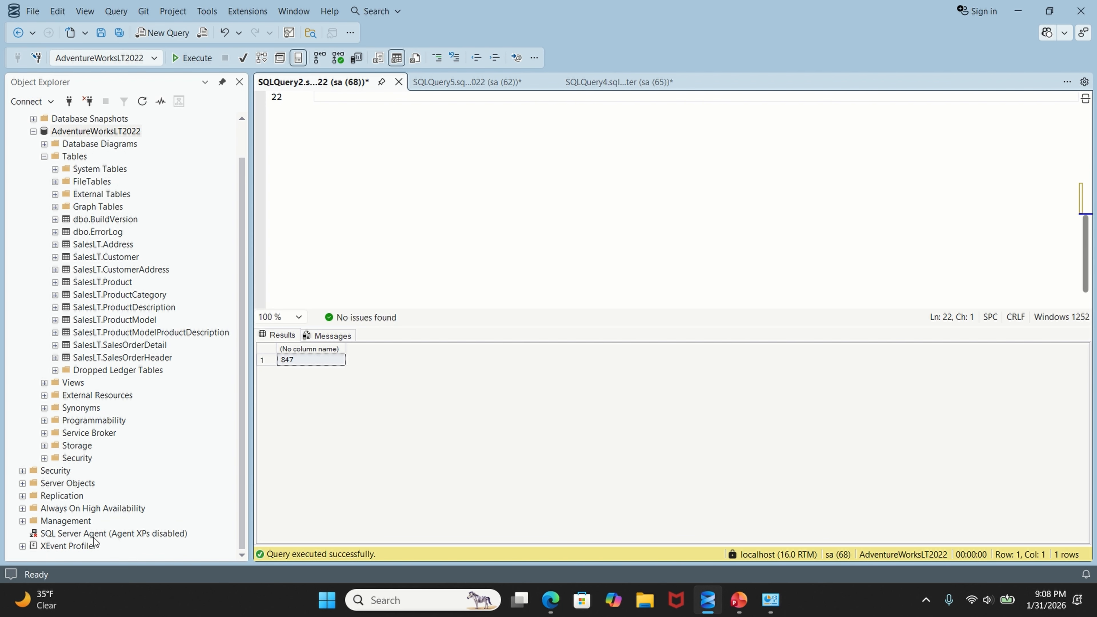
click(156, 536)
right_click(157, 535)
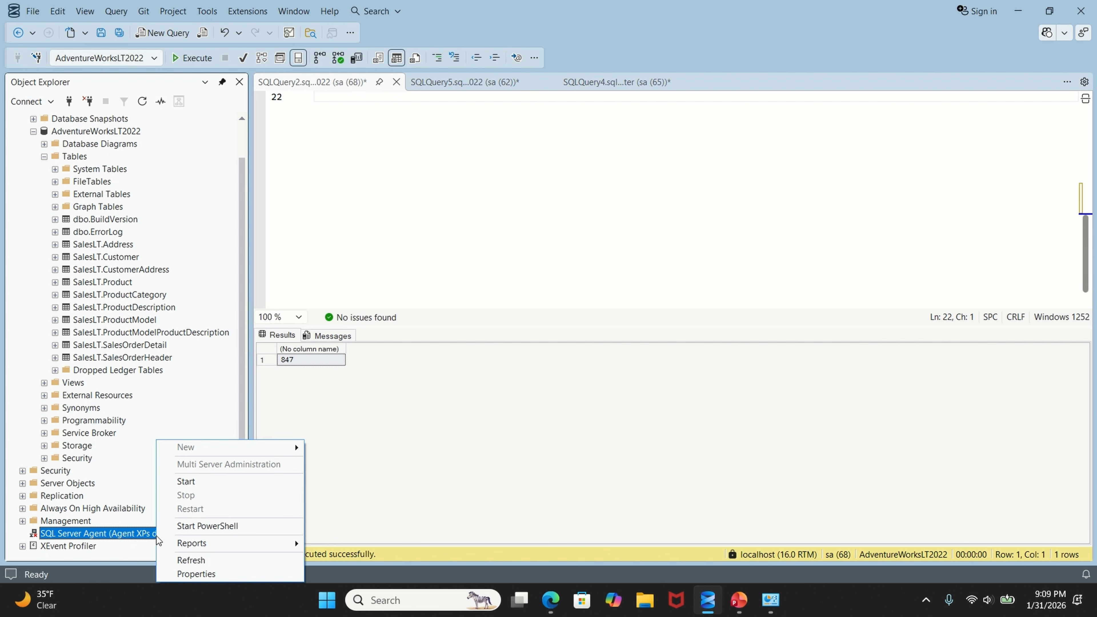
click(196, 483)
click(341, 78)
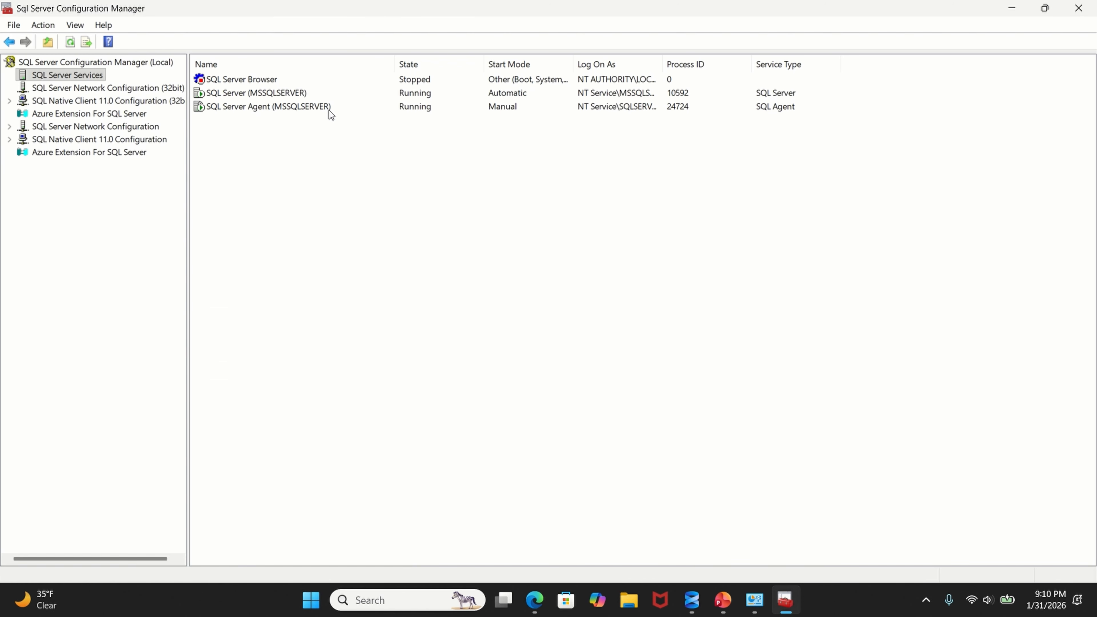
Step: Set the SQL Server Agent (MSSQLSERVER) service's start mode to Automatic and apply it
right_click(314, 109)
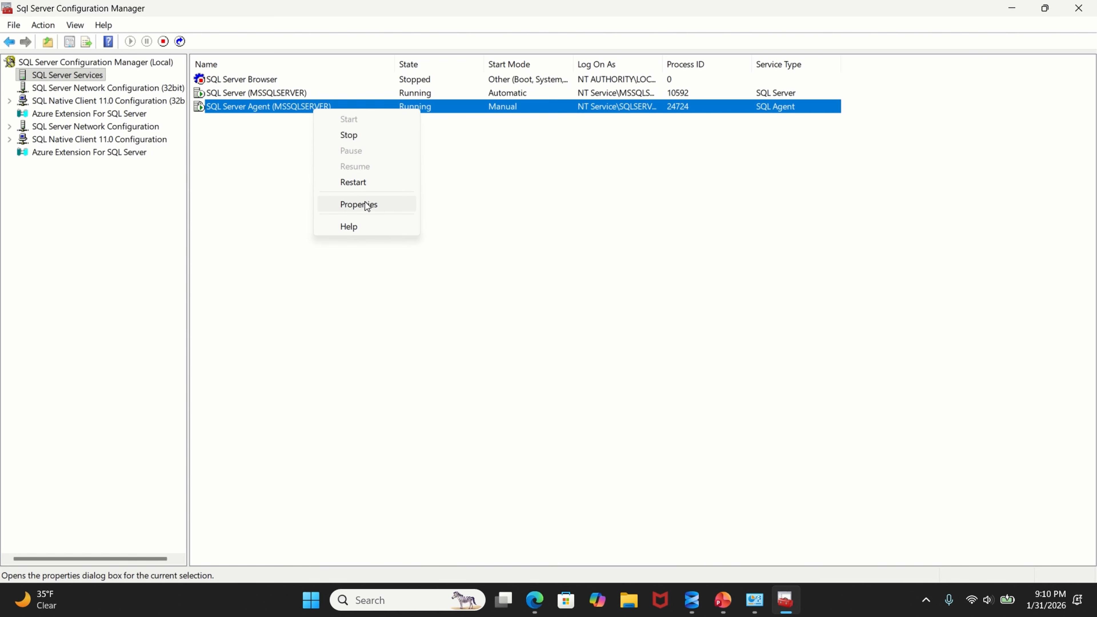
click(366, 205)
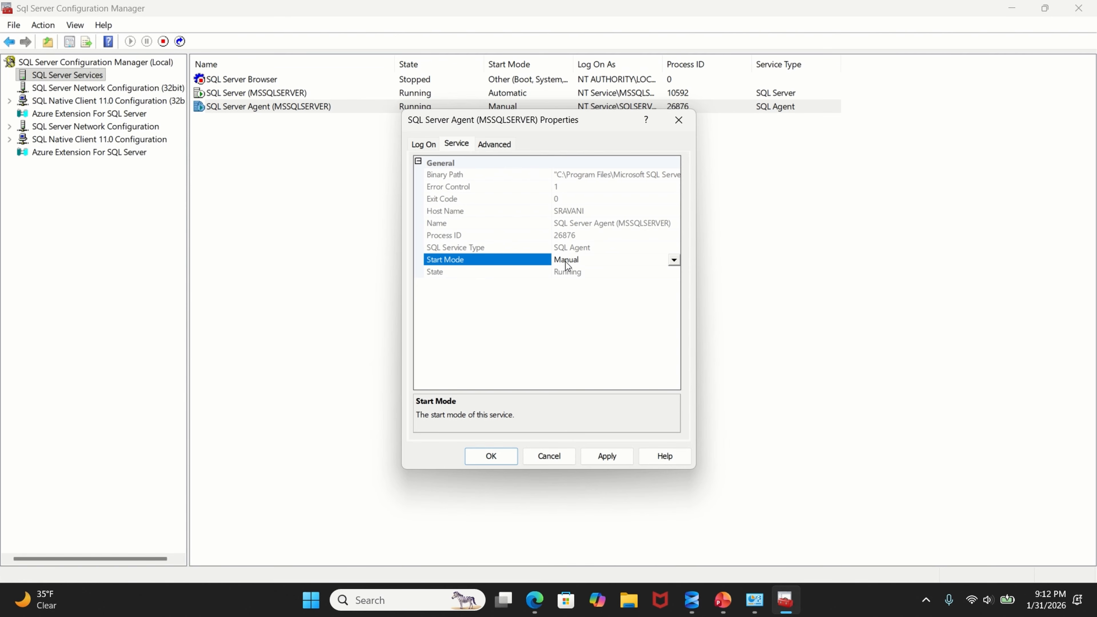
click(566, 260)
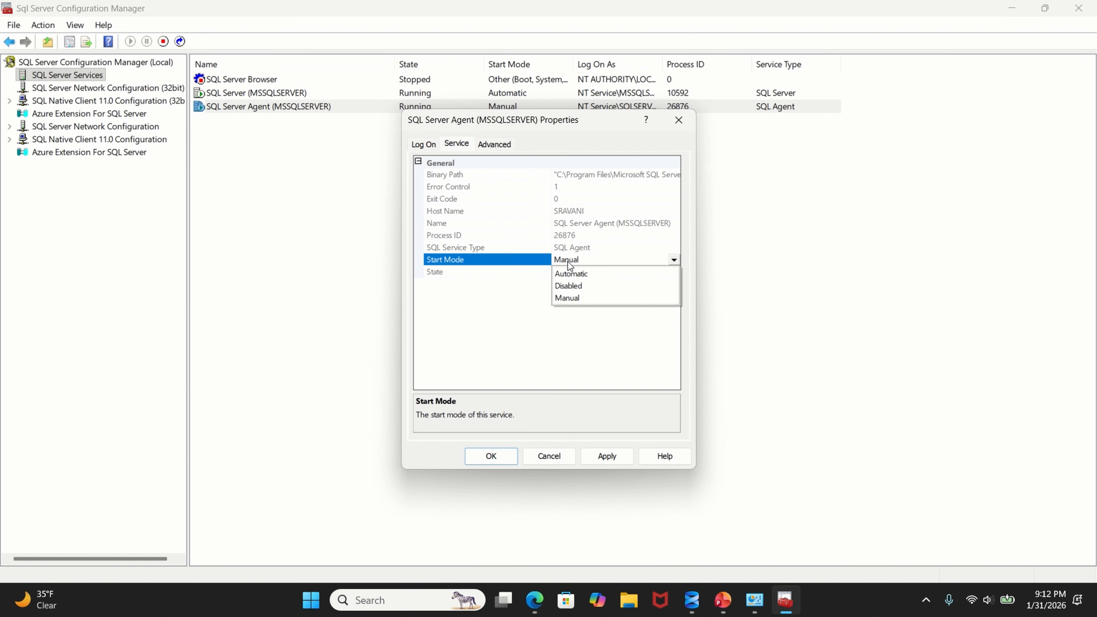
click(583, 273)
click(607, 454)
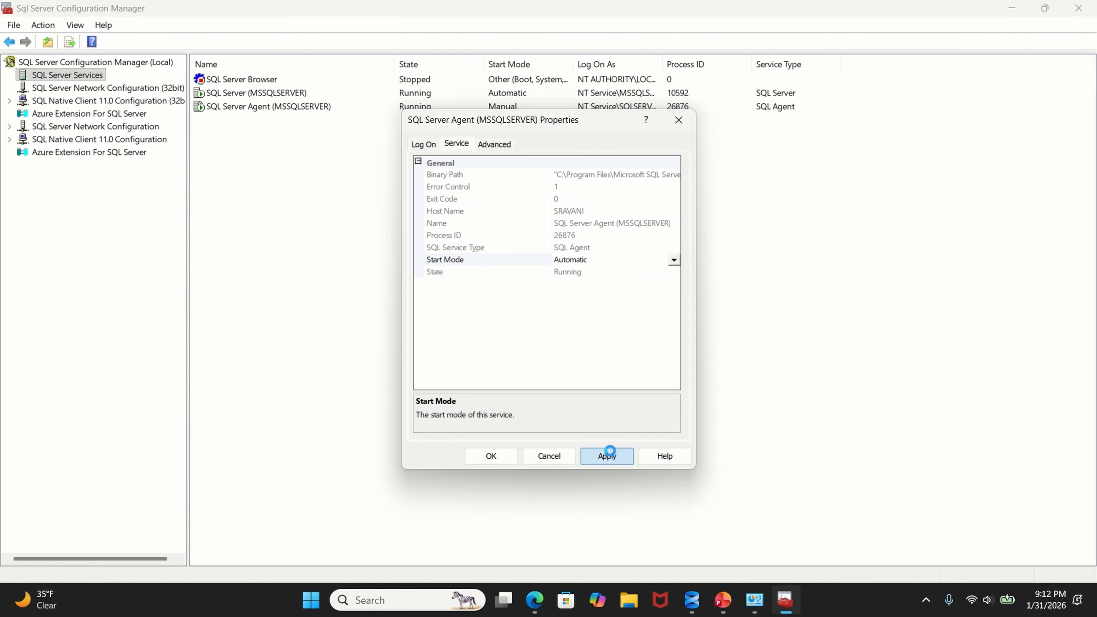
click(499, 457)
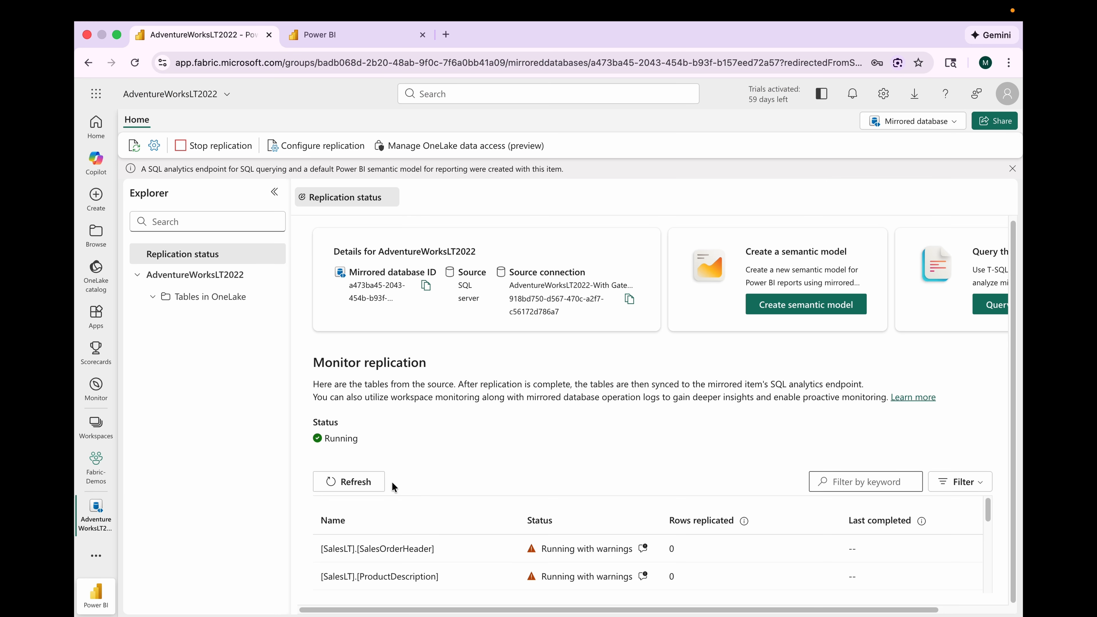
Step: Refresh and review the replication status and replicated row counts of the mirrored tables
click(367, 483)
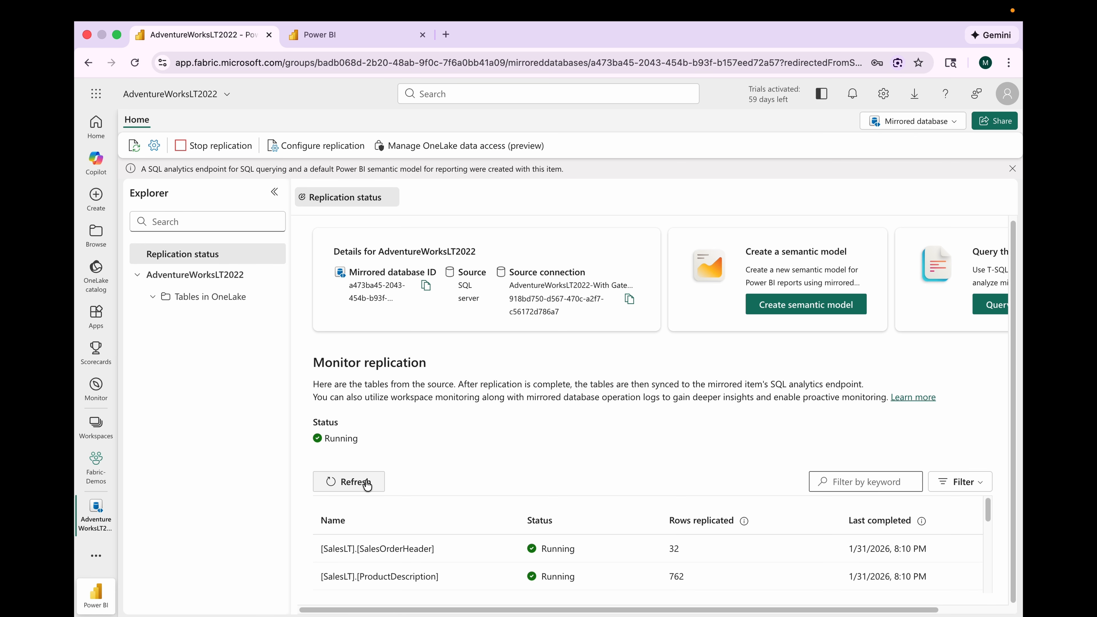
scroll(523, 556, down, 5)
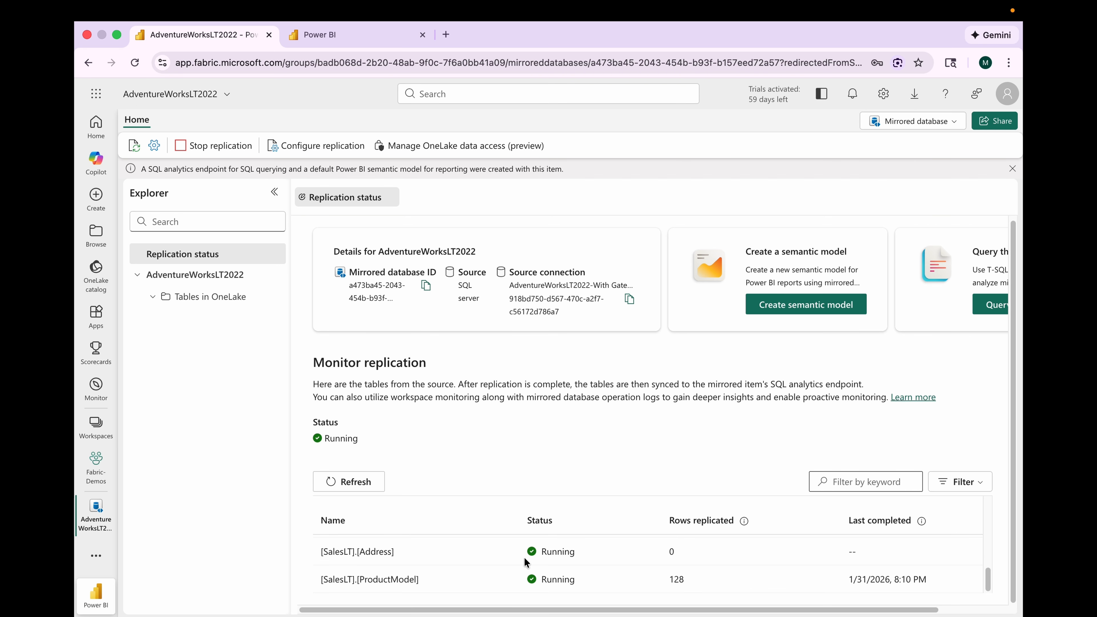
scroll(524, 562, up, 5)
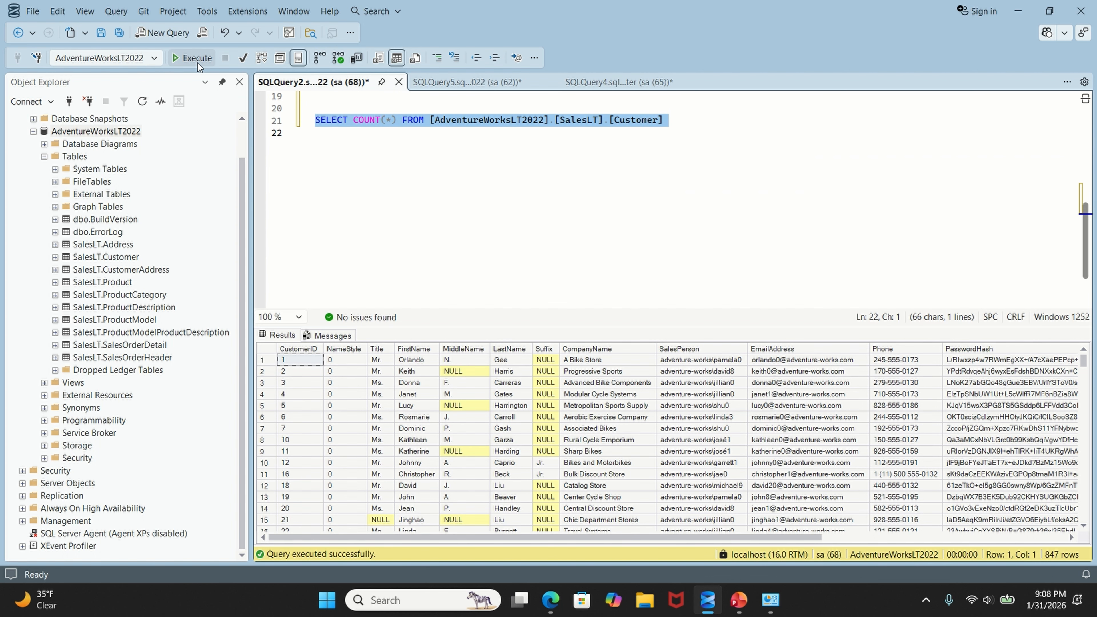
click(197, 60)
click(408, 187)
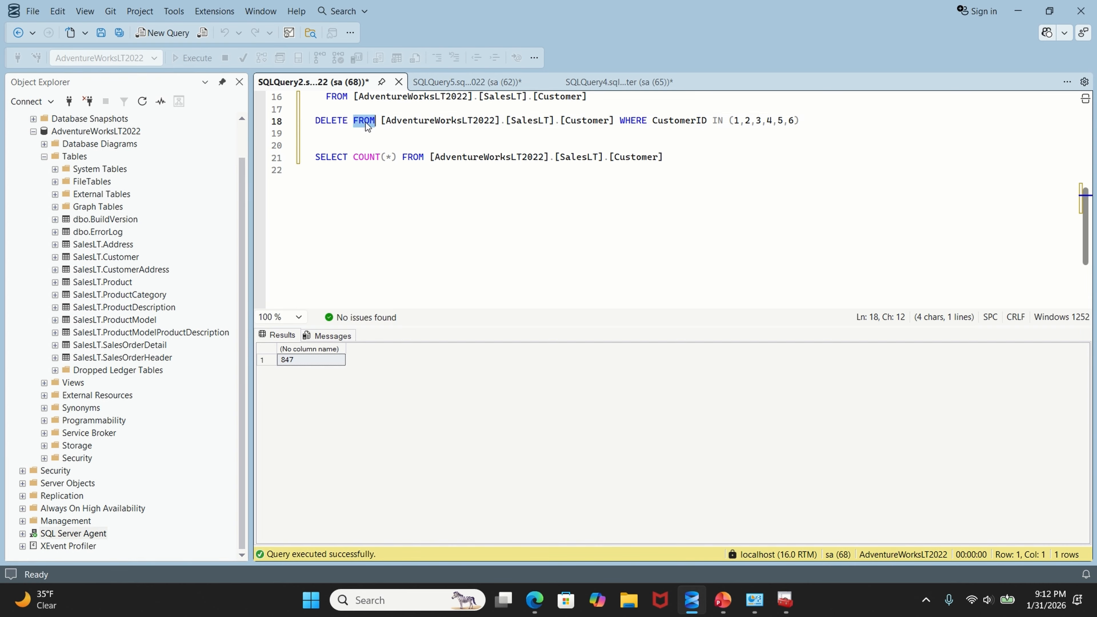
Step: Run the DELETE statement removing customers with CustomerID 1 to 6 from SalesLT.Customer
triple_click(365, 121)
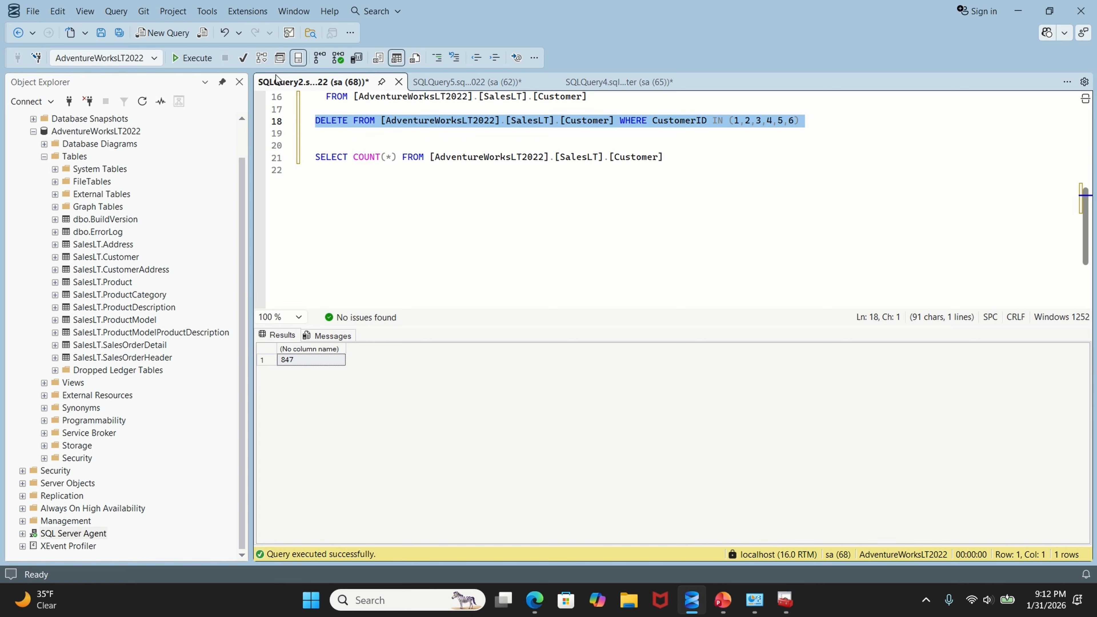
click(185, 59)
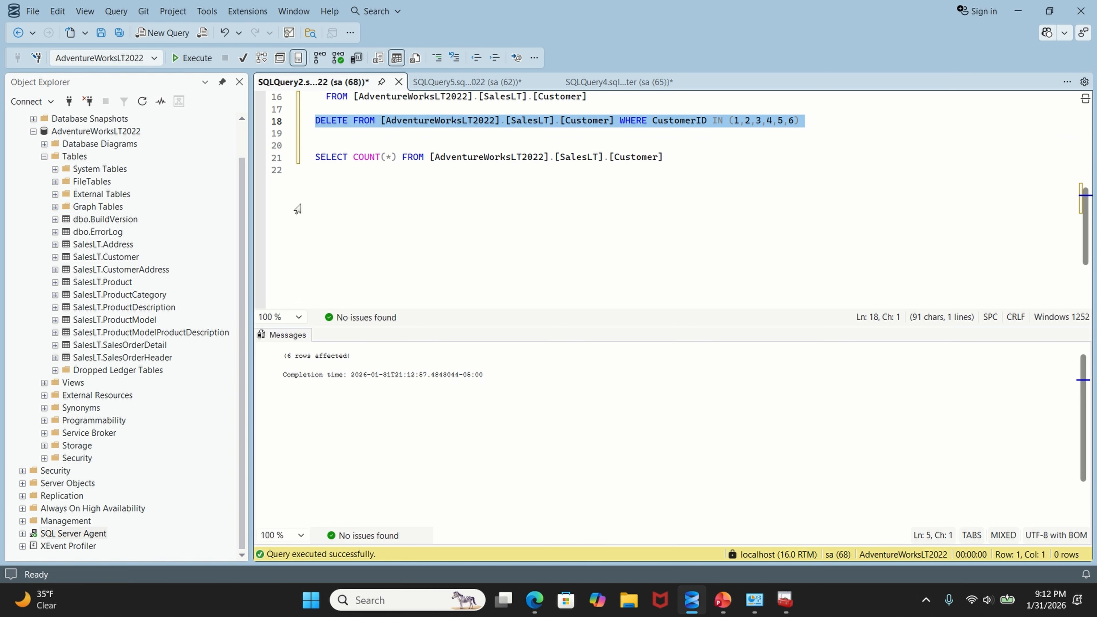
drag(283, 355, 494, 381)
click(366, 376)
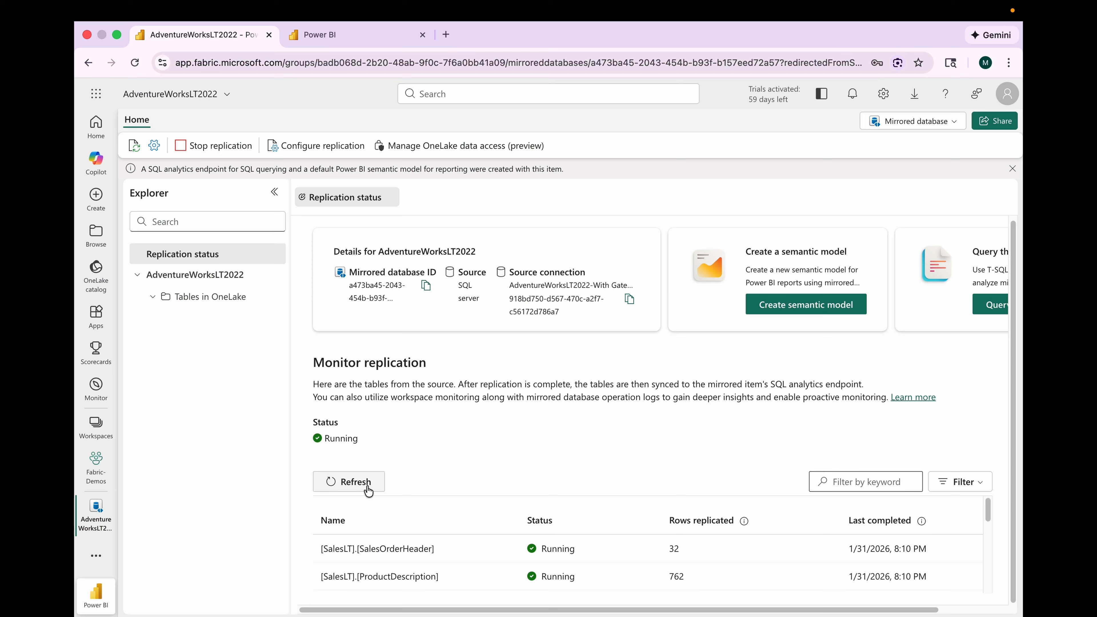
Step: Refresh the replication monitor and check the rows replicated for the SalesLT Customer table
scroll(430, 556, down, 1)
scroll(431, 557, down, 5)
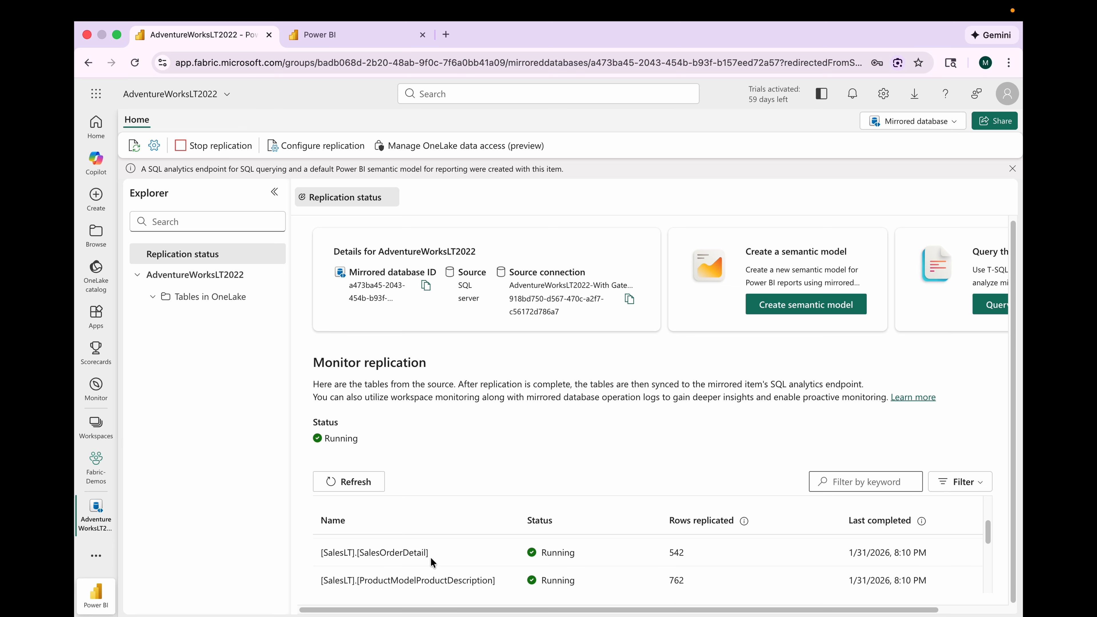
scroll(432, 561, down, 3)
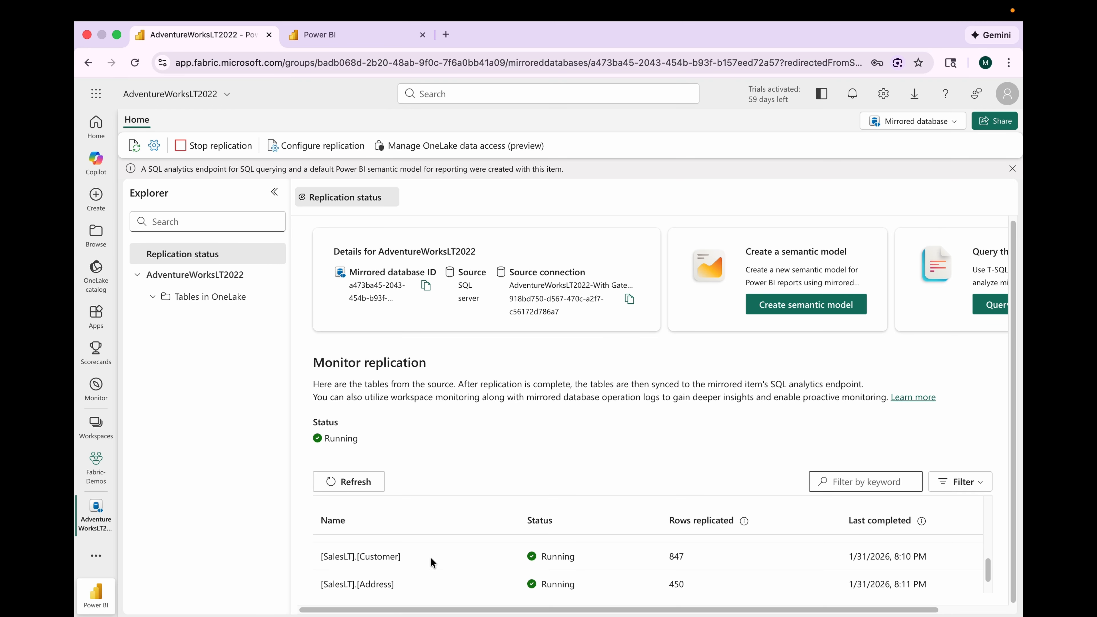
click(353, 487)
scroll(398, 550, down, 4)
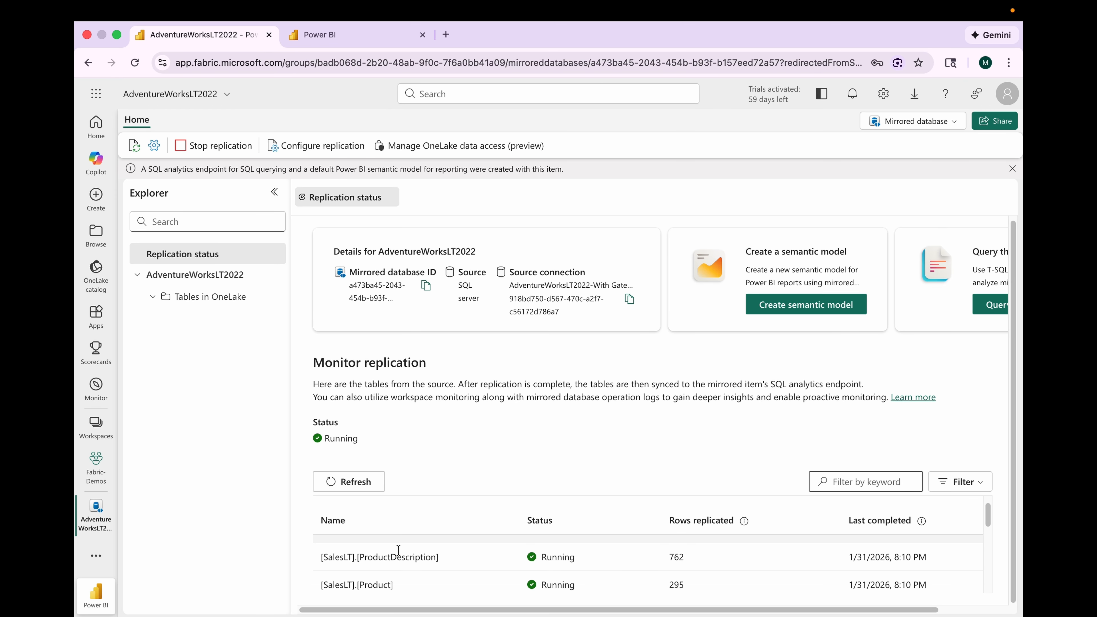
scroll(398, 550, down, 3)
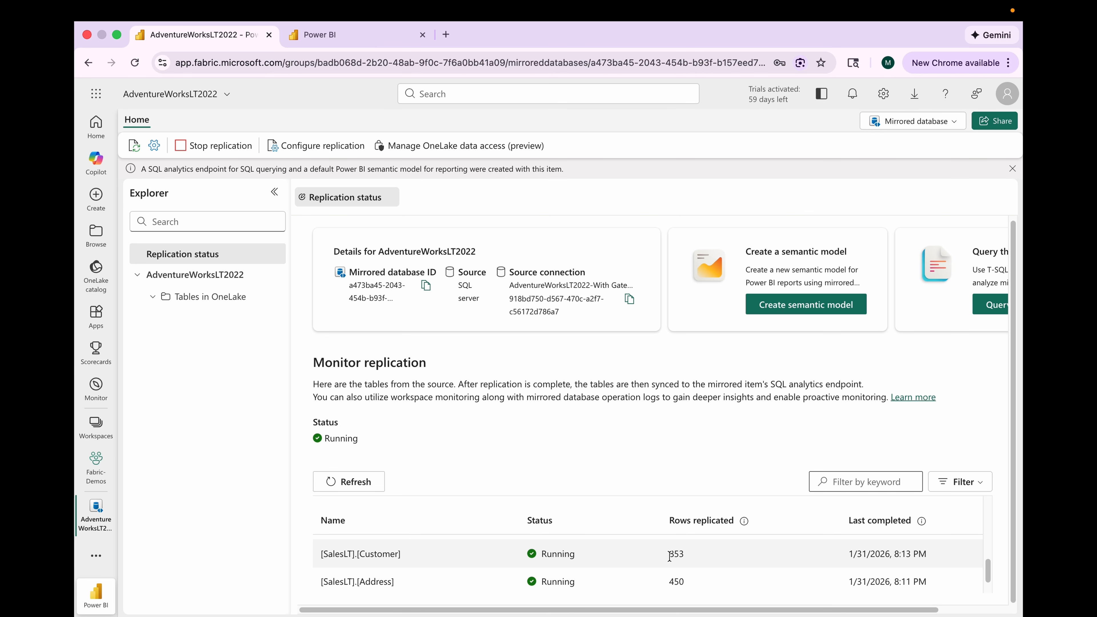
drag(669, 556, 696, 557)
Step: Switch to the SQL analytics endpoint and run SELECT COUNT(*) on the SalesLT Customer table
click(904, 120)
click(848, 177)
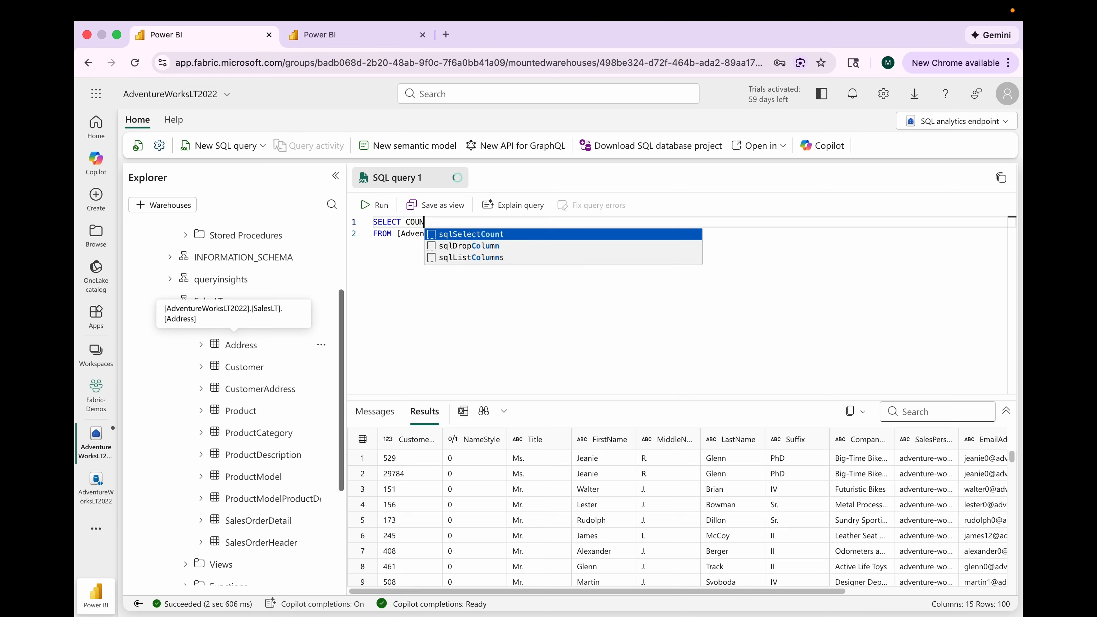
text(NT(*))
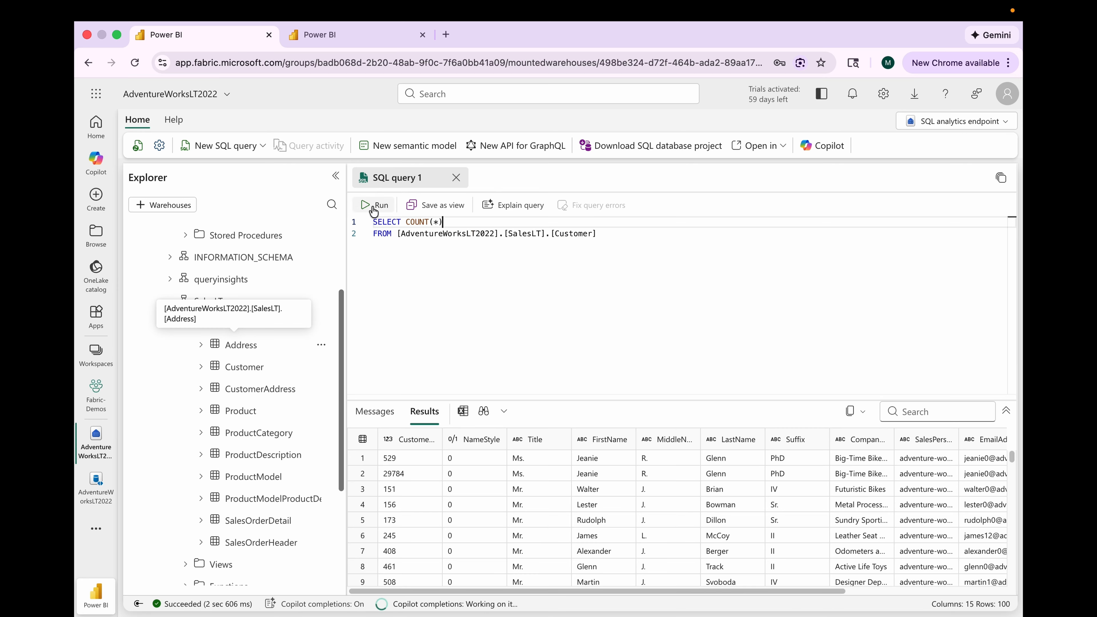
click(374, 205)
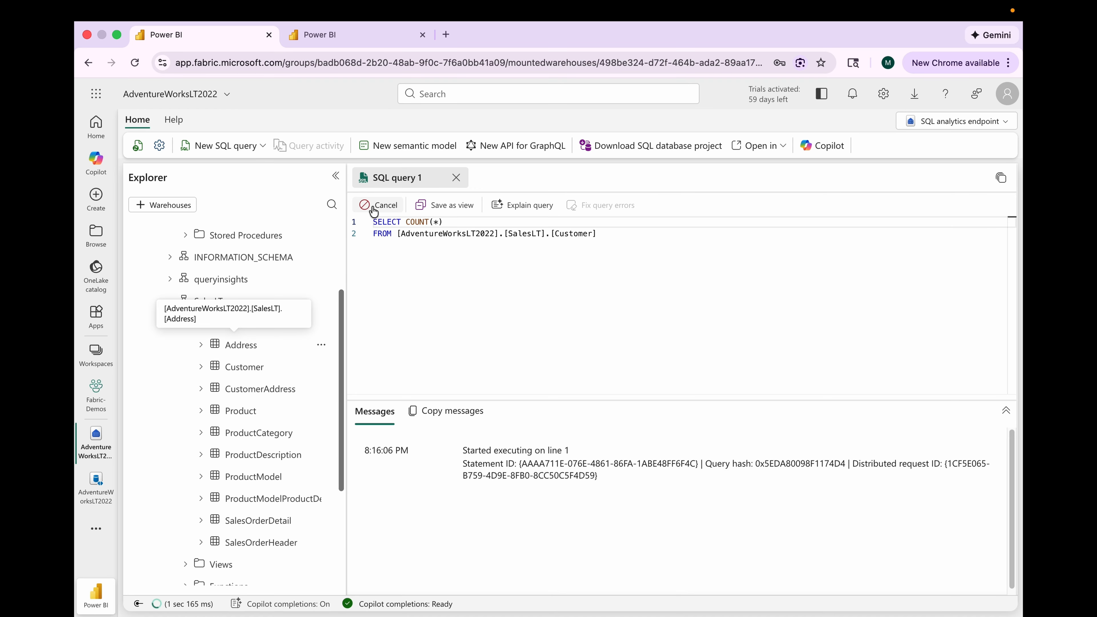
click(398, 452)
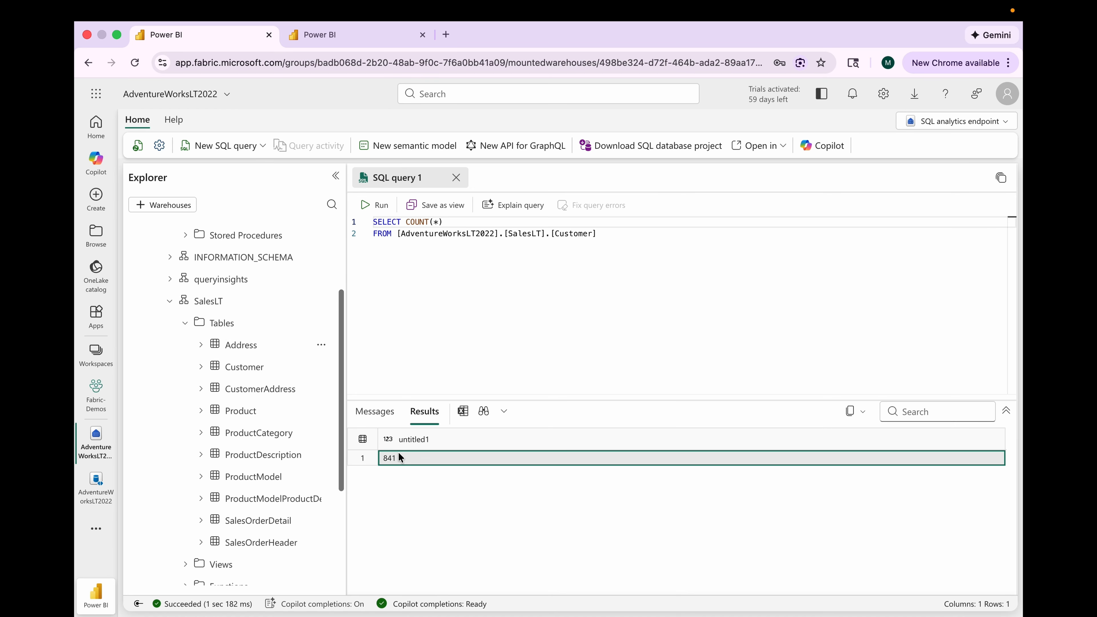